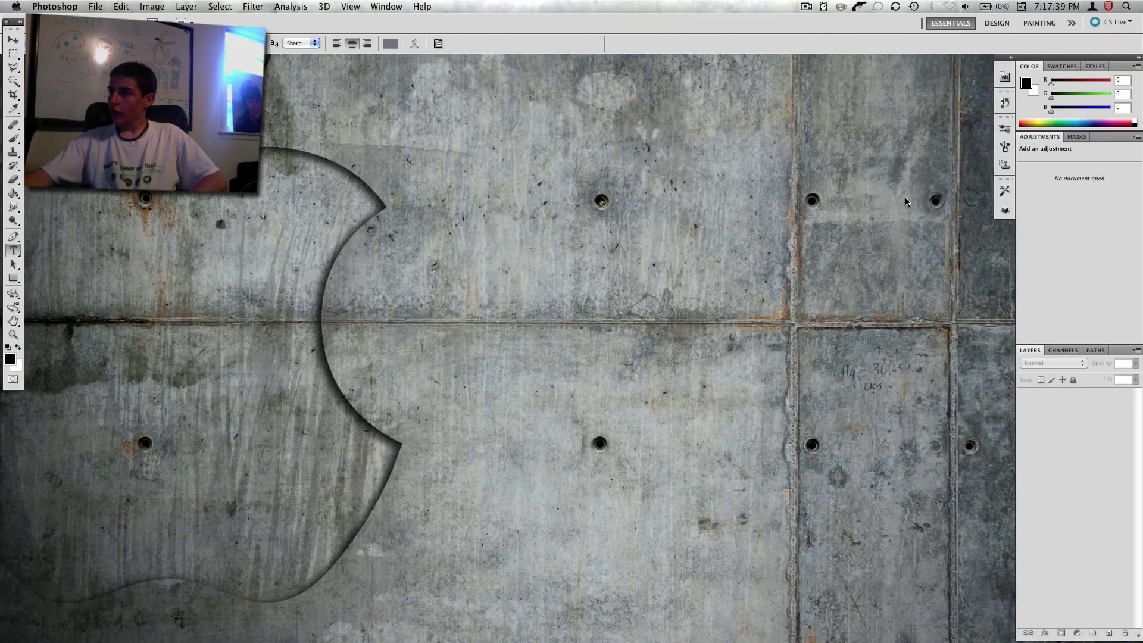
Step: Preview the lava background and earth01.jpg desktop images, then select both files
{"action": "key", "text": "super+h"}
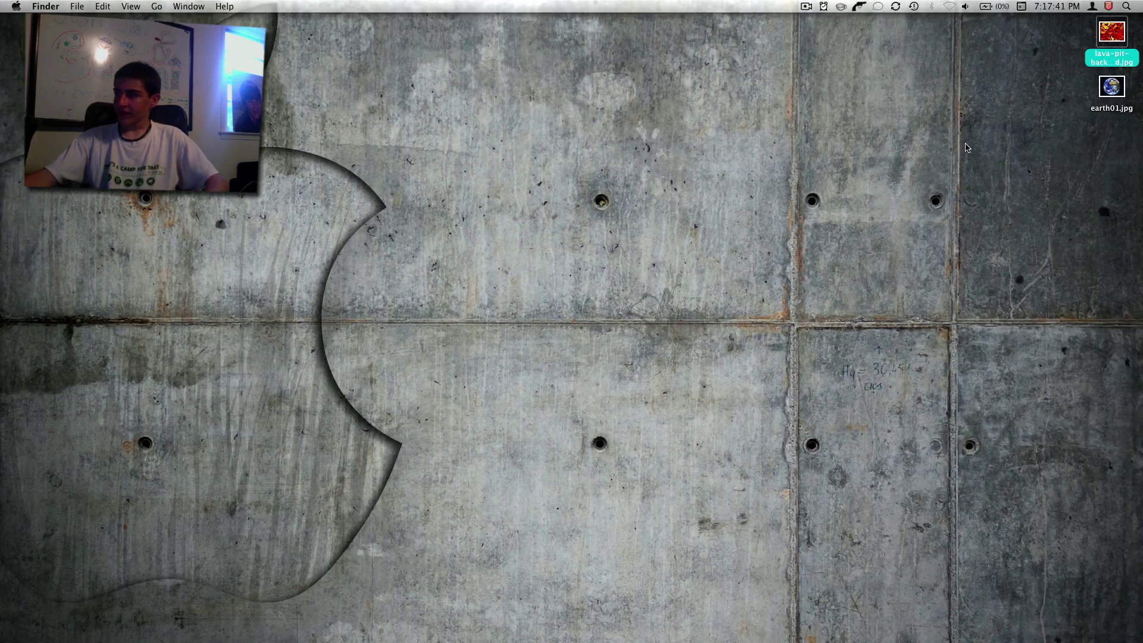
{"action": "key", "text": "space"}
{"action": "key", "text": "Down"}
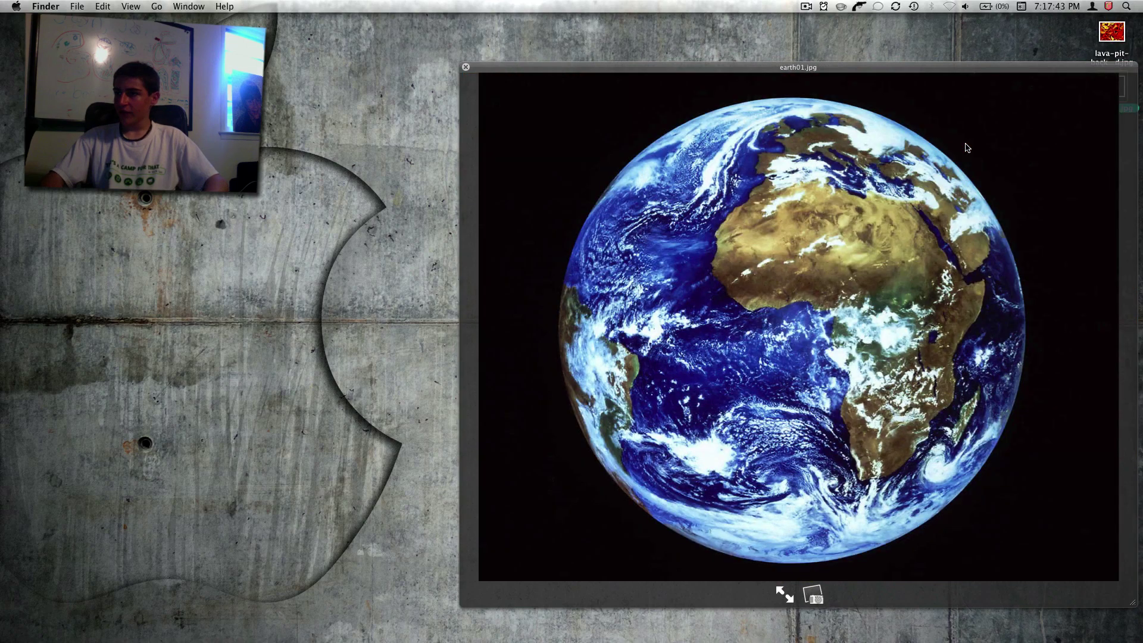
{"action": "key", "text": "space"}
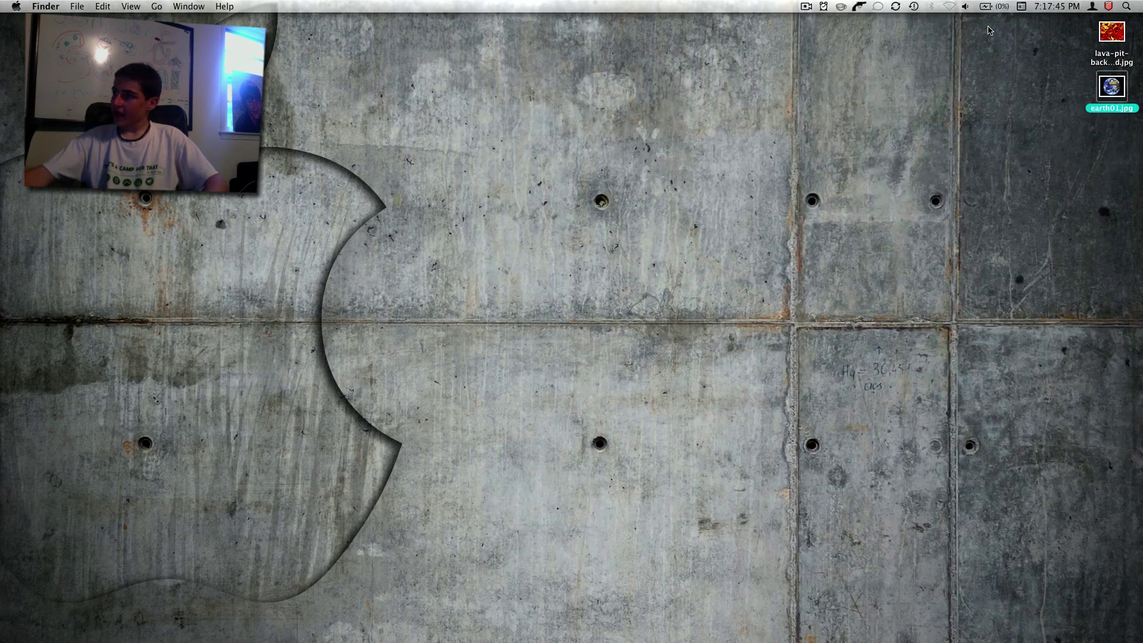
{"action": "left_click_drag", "start_coordinate": [988, 26], "coordinate": [737, 629]}
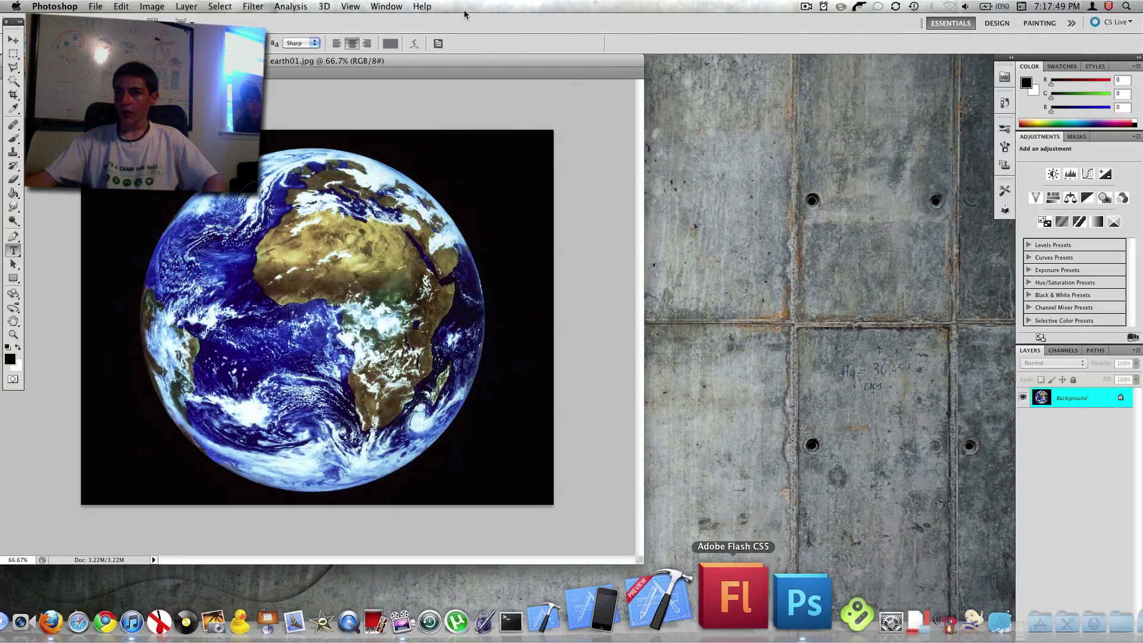
Step: Convert earth01's locked Background into Layer 0 and hide it
{"action": "left_click_drag", "start_coordinate": [306, 65], "coordinate": [363, 76]}
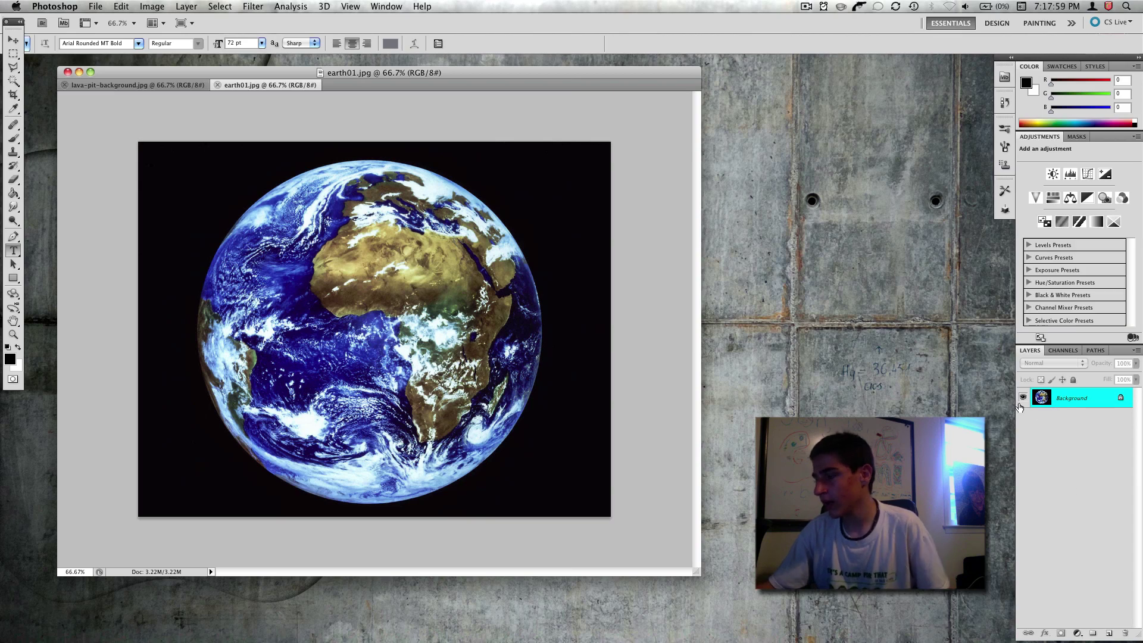
{"action": "double_click", "coordinate": [1039, 406]}
{"action": "key", "text": "Return"}
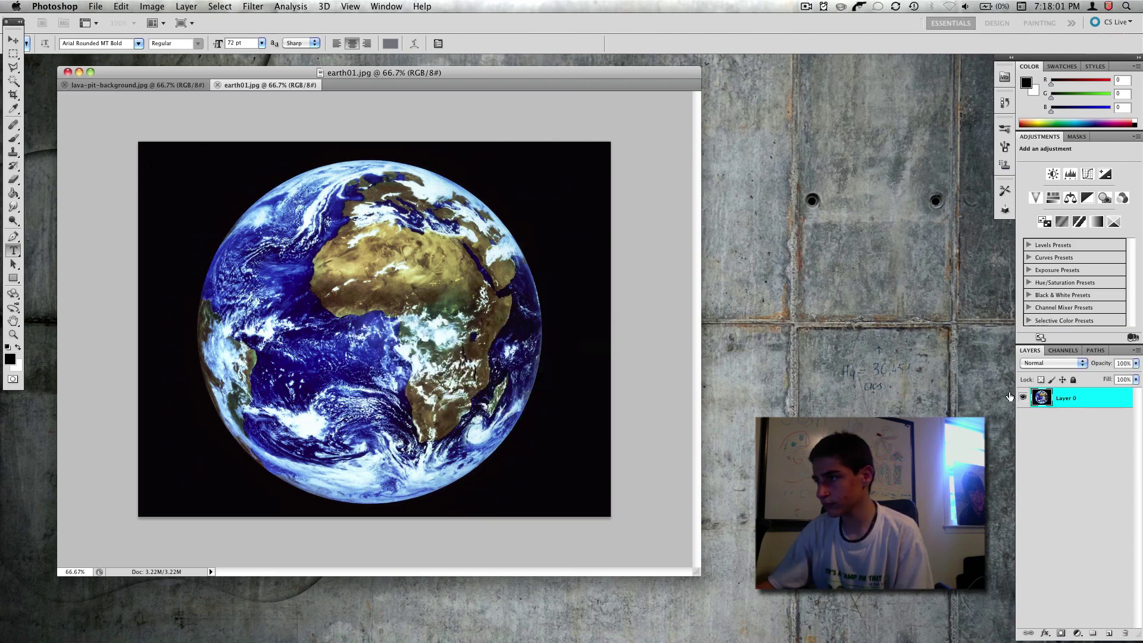
{"action": "left_click", "coordinate": [1022, 399]}
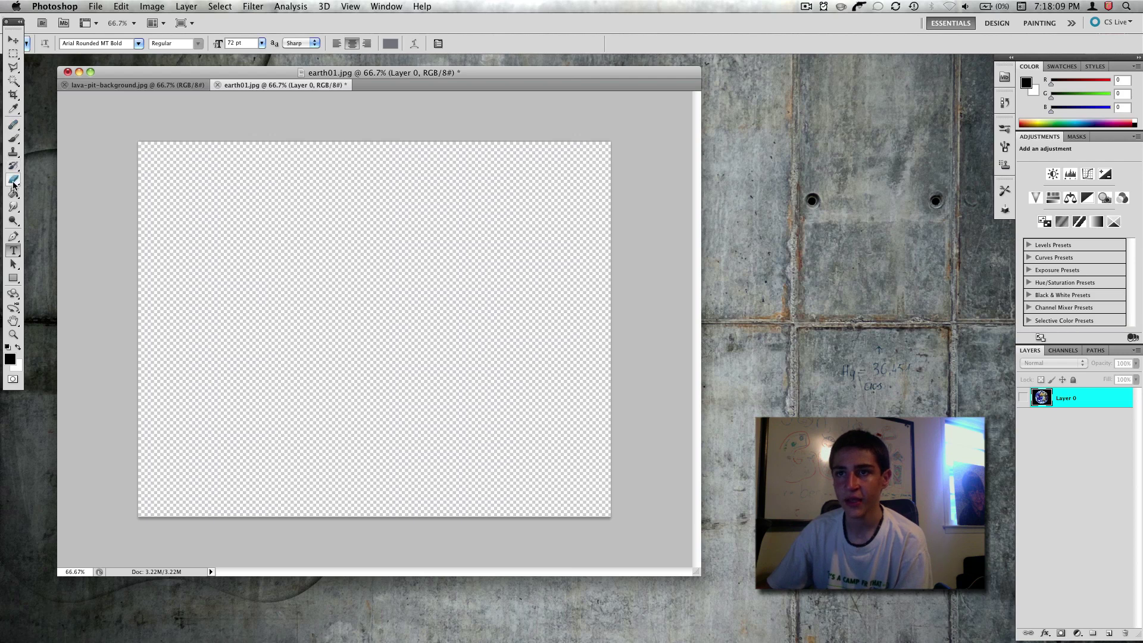
Step: Draw a trial black rectangle and soft brush stroke, then undo both, removing Shape 1
{"action": "left_click", "coordinate": [13, 278]}
{"action": "left_click_drag", "start_coordinate": [208, 297], "coordinate": [459, 426]}
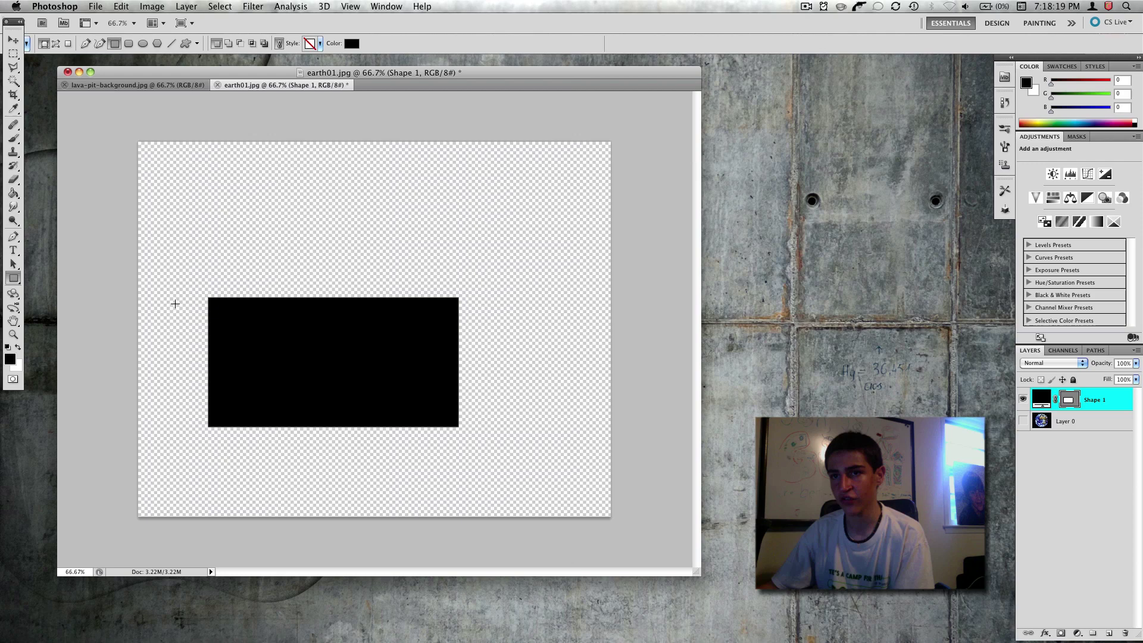
{"action": "key", "text": "b"}
{"action": "mouse_move", "coordinate": [252, 205]}
{"action": "left_mouse_down"}
{"action": "mouse_move", "coordinate": [380, 229]}
{"action": "mouse_move", "coordinate": [483, 314]}
{"action": "mouse_move", "coordinate": [550, 432]}
{"action": "mouse_move", "coordinate": [345, 482]}
{"action": "mouse_move", "coordinate": [283, 480]}
{"action": "mouse_move", "coordinate": [215, 405]}
{"action": "mouse_move", "coordinate": [189, 270]}
{"action": "mouse_move", "coordinate": [204, 173]}
{"action": "left_mouse_up"}
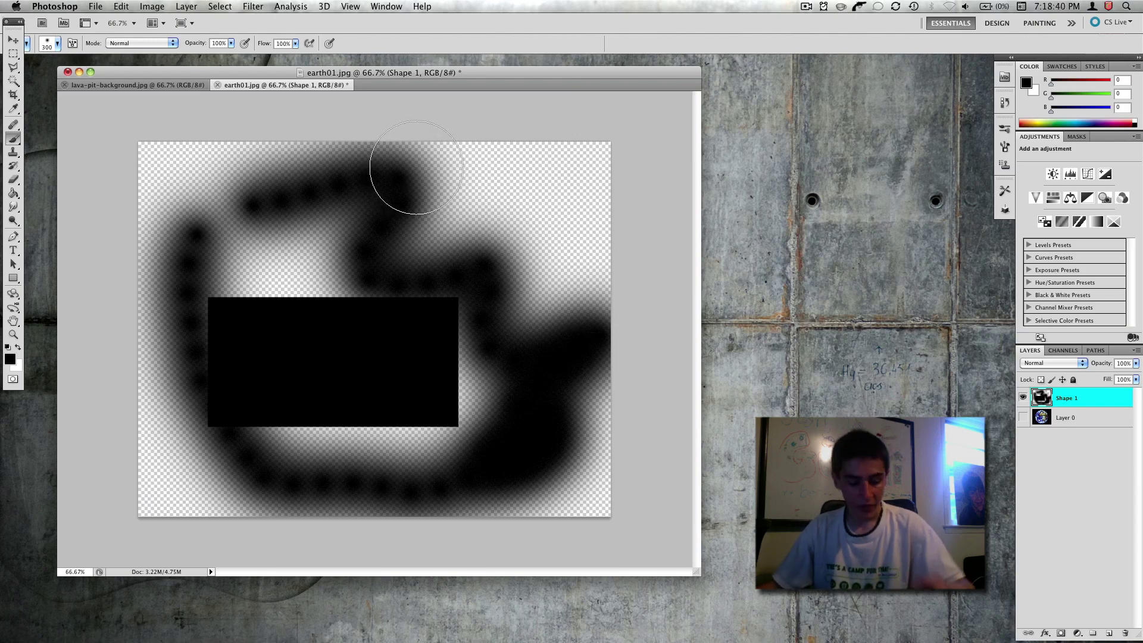
{"action": "key", "text": "super+z"}
{"action": "key", "text": "super+z"}
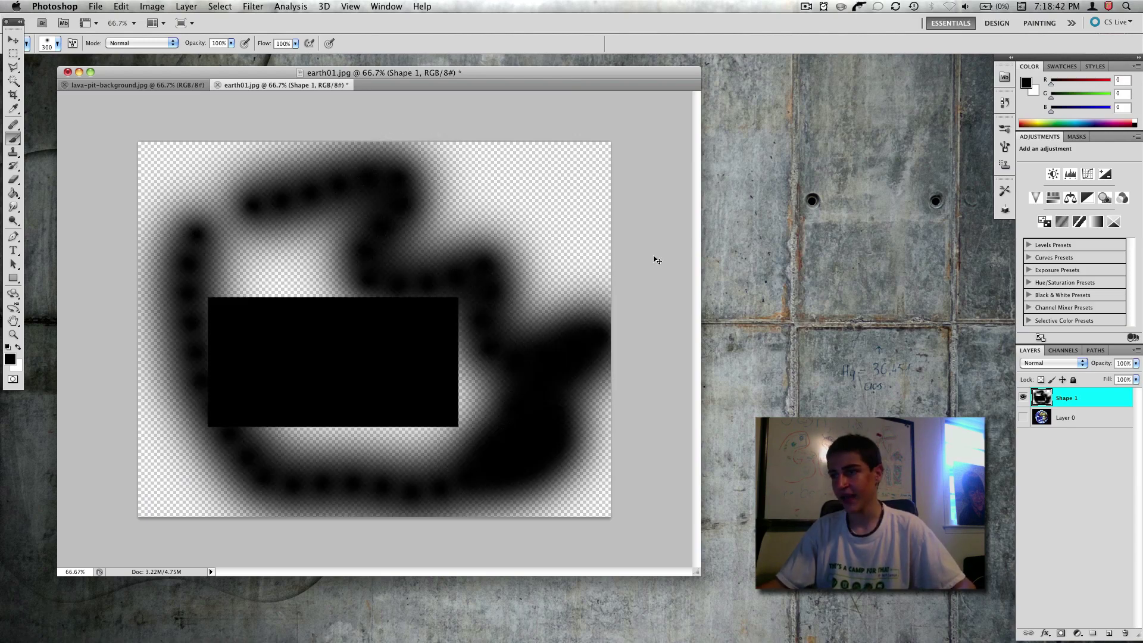
{"action": "key", "text": "super+alt+z"}
{"action": "key", "text": "super+alt+z"}
{"action": "key", "text": "super+alt+z"}
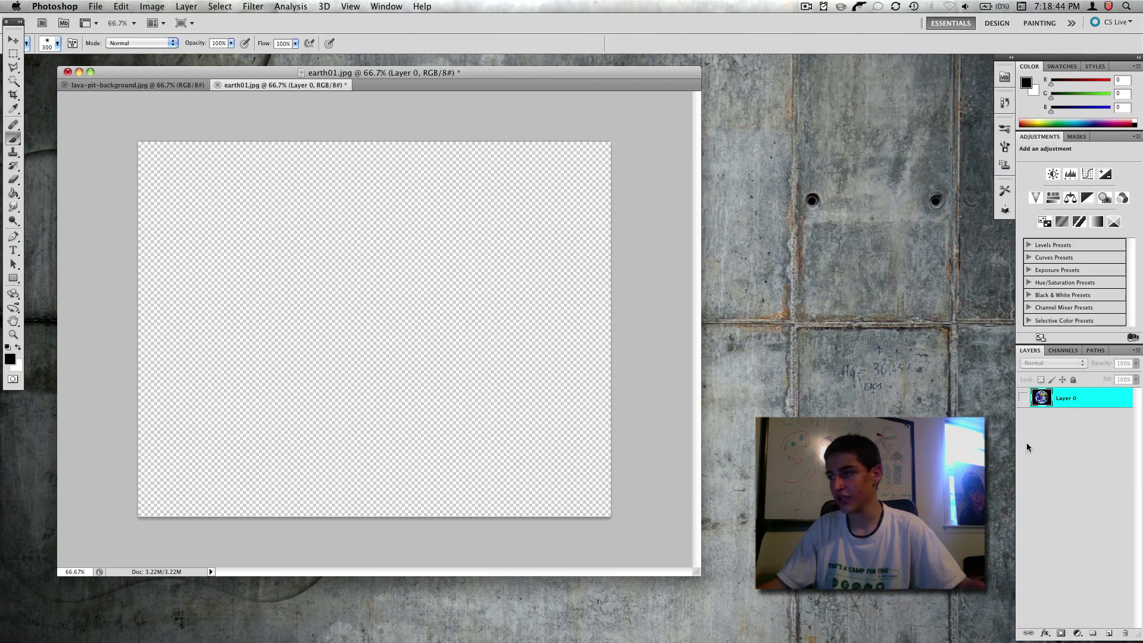
Step: Add Layer 1 beneath Layer 0 and paint a thick soft black zigzag on it
{"action": "left_click", "coordinate": [1023, 398]}
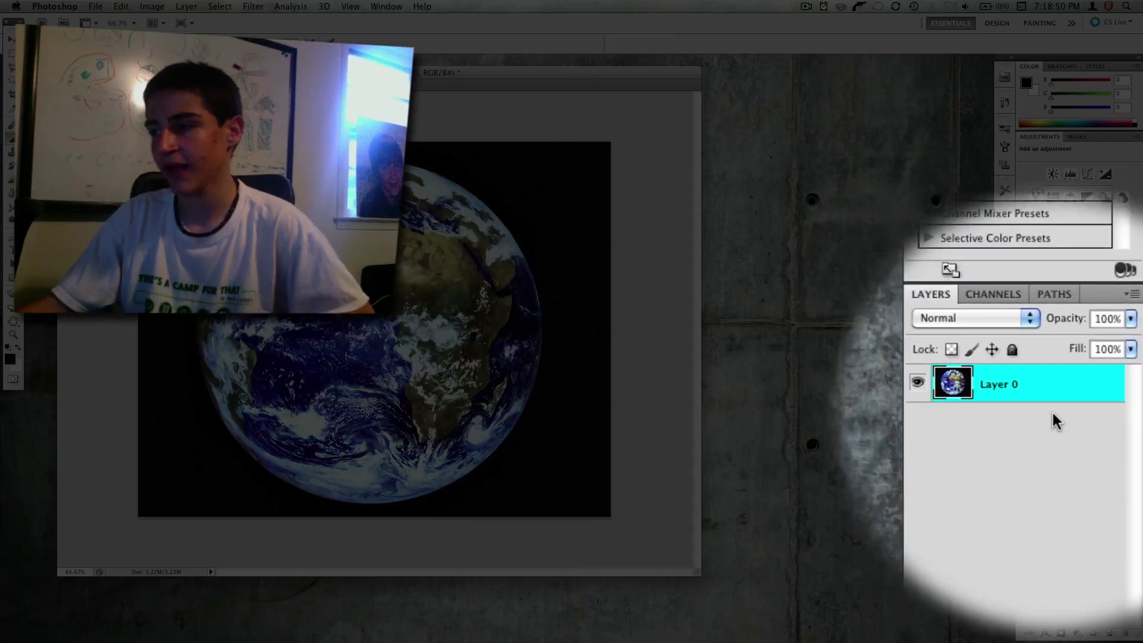
{"action": "left_click", "coordinate": [1079, 625]}
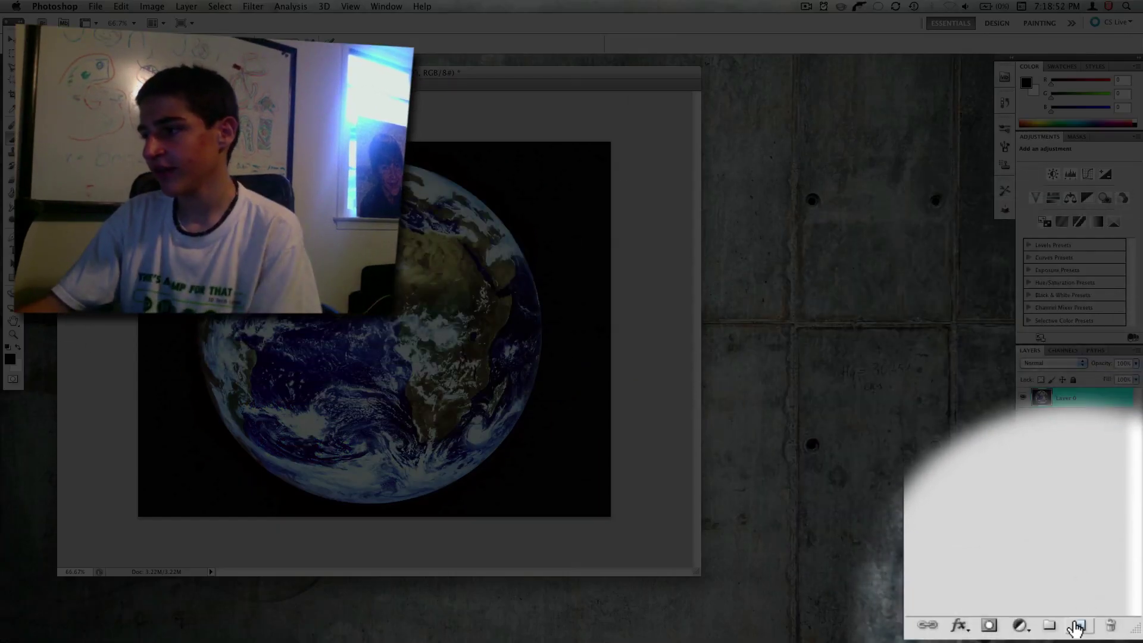
{"action": "left_click_drag", "start_coordinate": [1010, 402], "coordinate": [1012, 429]}
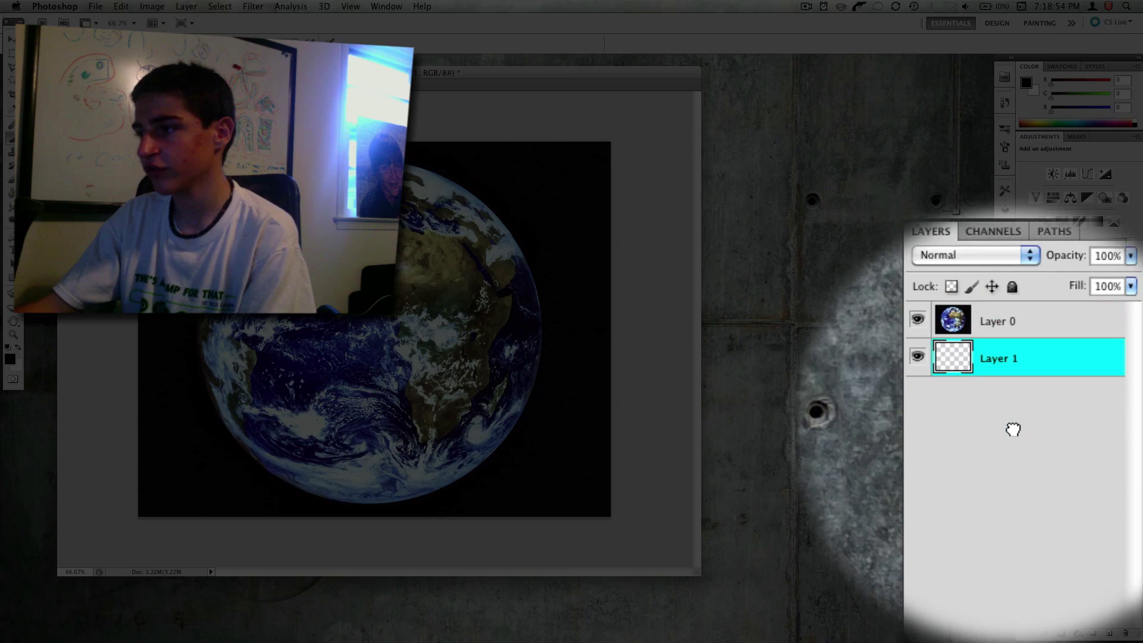
{"action": "left_click", "coordinate": [927, 402]}
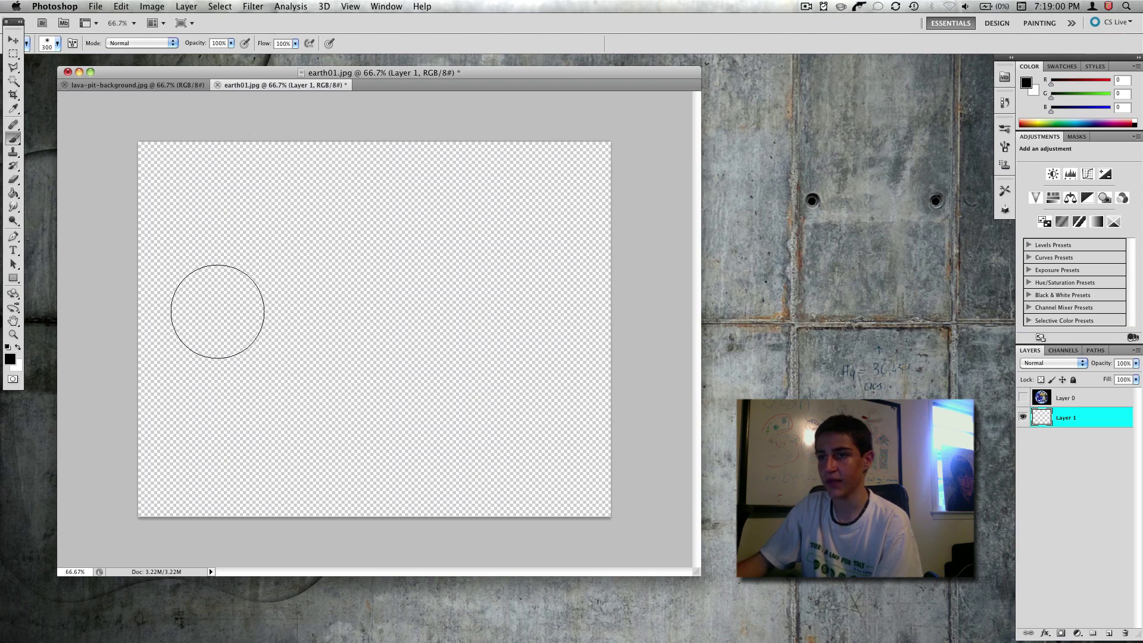
{"action": "mouse_move", "coordinate": [217, 310]}
{"action": "left_mouse_down"}
{"action": "mouse_move", "coordinate": [349, 240]}
{"action": "mouse_move", "coordinate": [478, 332]}
{"action": "mouse_move", "coordinate": [483, 406]}
{"action": "mouse_move", "coordinate": [514, 392]}
{"action": "left_mouse_up"}
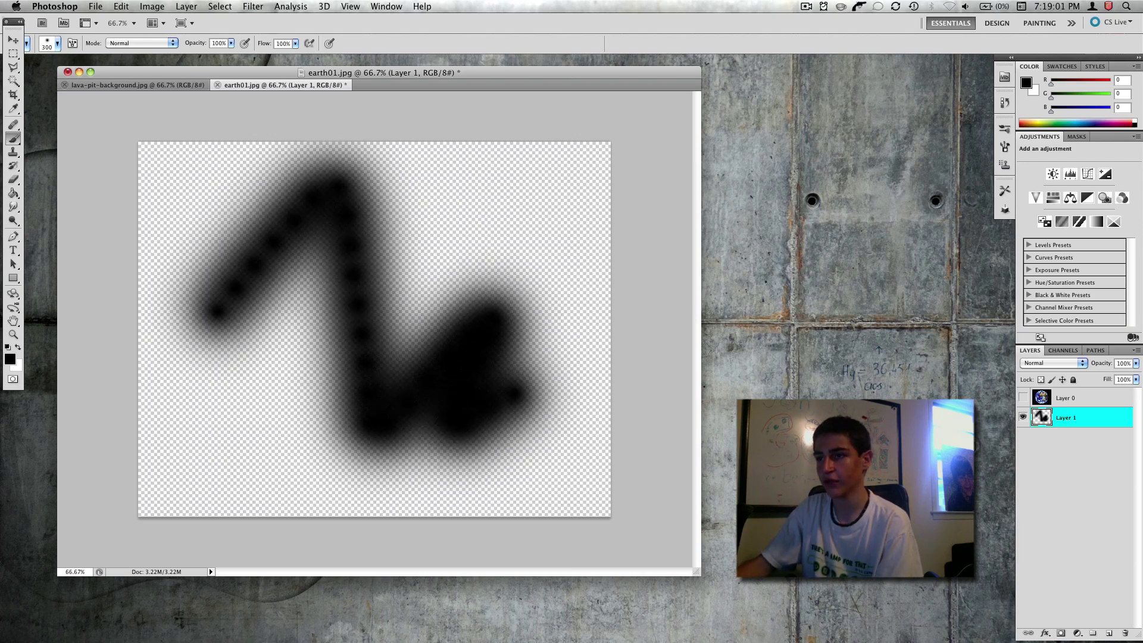
{"action": "left_click", "coordinate": [1082, 398]}
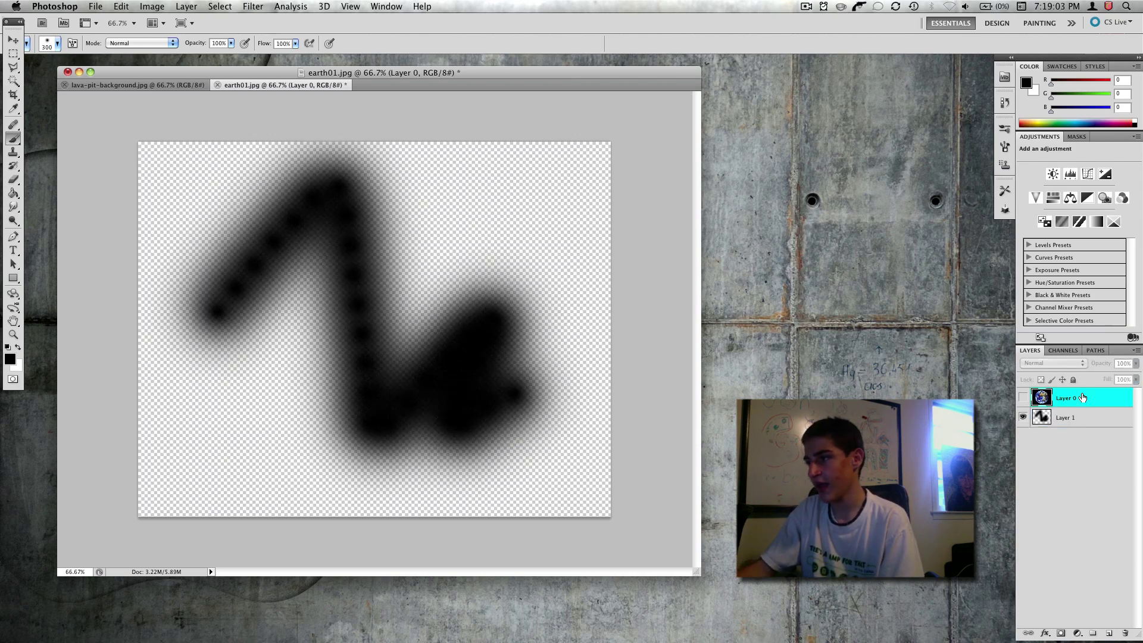
Step: Show Layer 0 and clip it to the zigzag stroke as a clipping mask
{"action": "left_click", "coordinate": [1023, 398]}
{"action": "right_click", "coordinate": [1095, 398]}
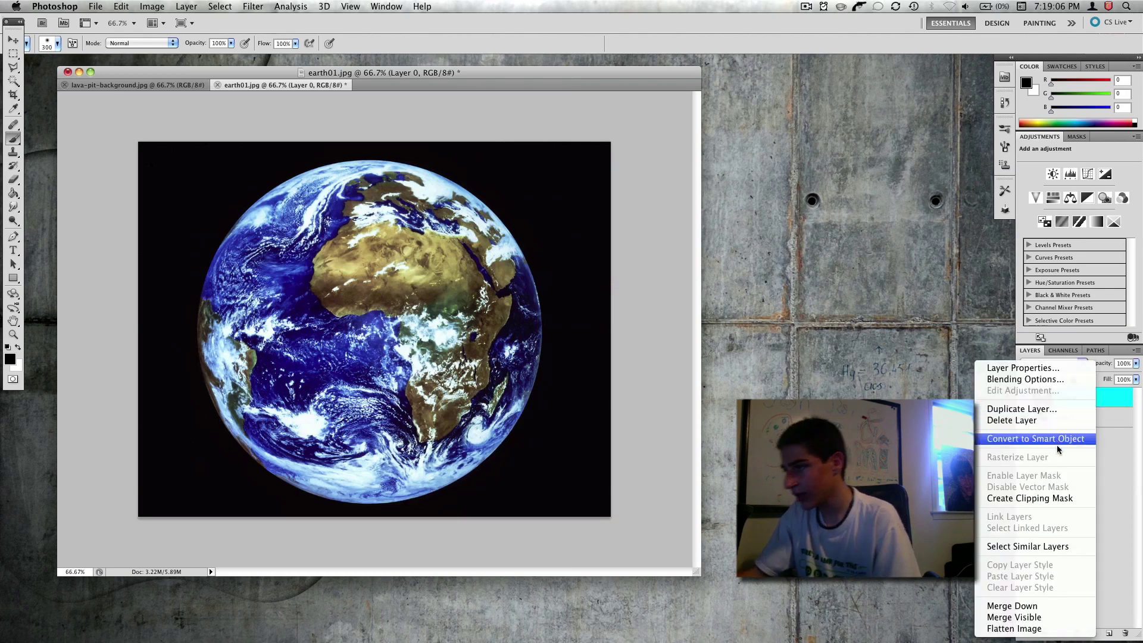
{"action": "left_click", "coordinate": [1033, 500]}
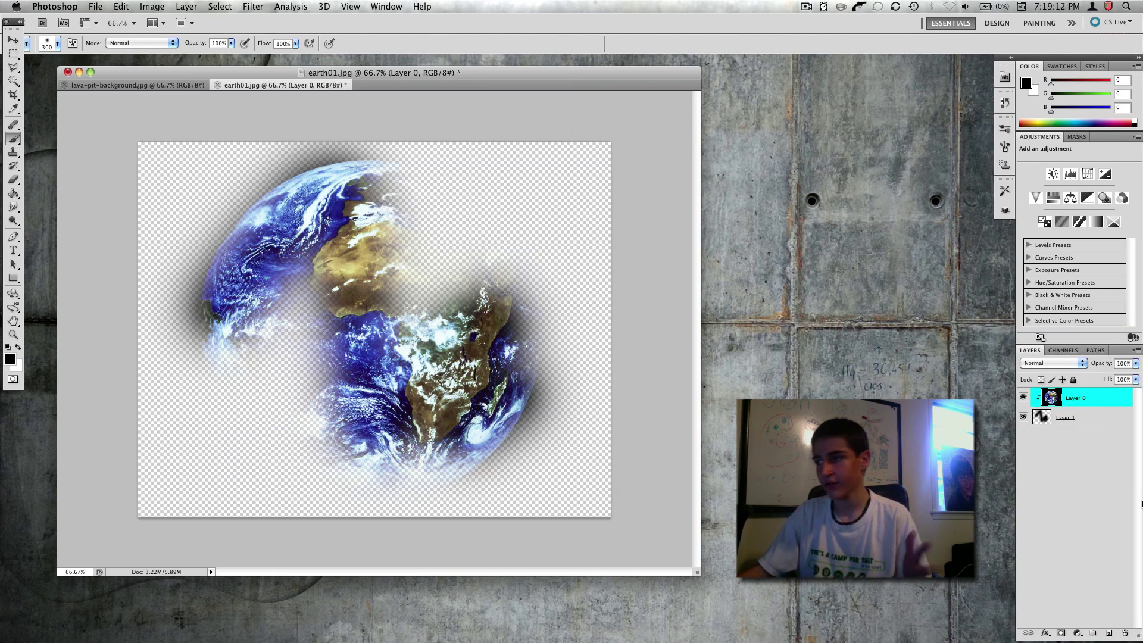
Step: Add Layer 2 at the bottom of the stack and fill it solid black
{"action": "left_click", "coordinate": [1108, 635]}
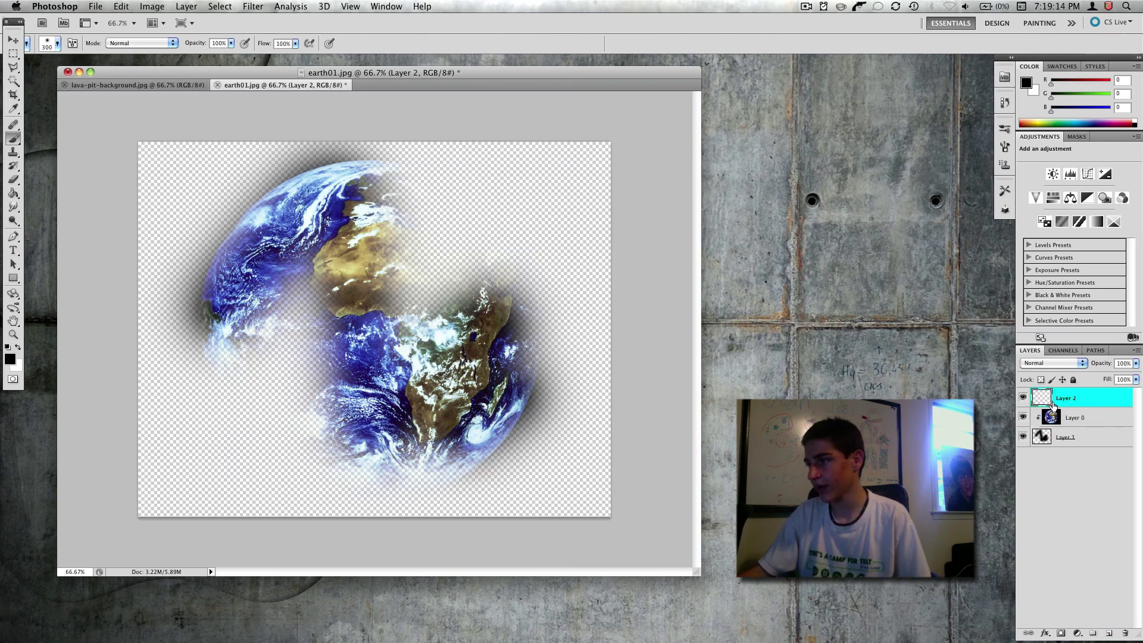
{"action": "left_click_drag", "start_coordinate": [1065, 398], "coordinate": [1072, 473]}
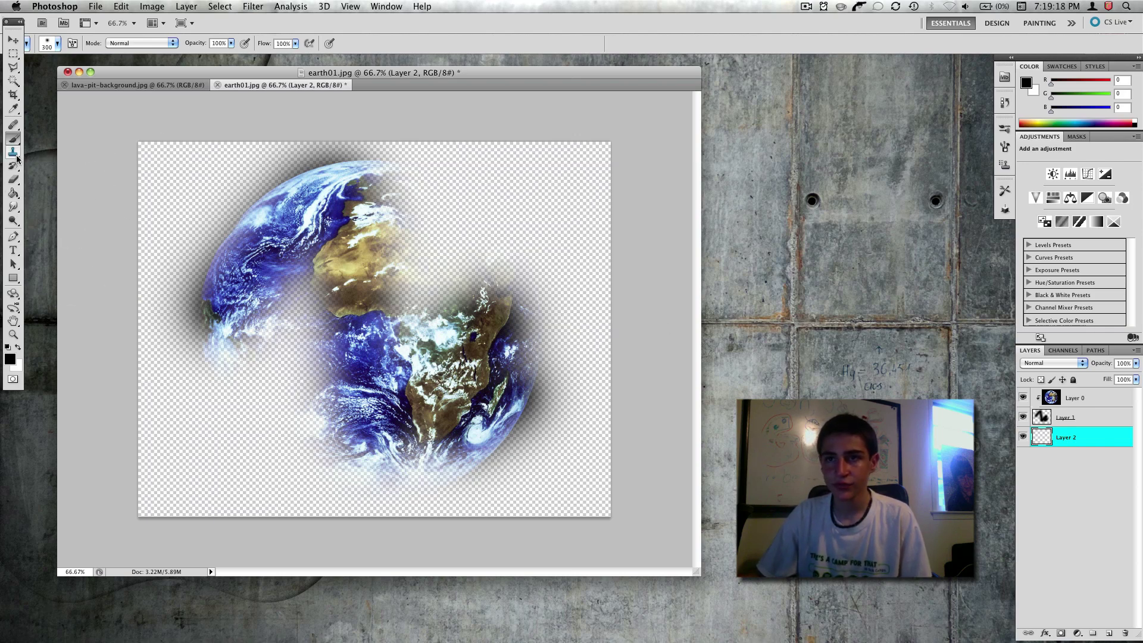
{"action": "left_click", "coordinate": [12, 196]}
{"action": "left_click", "coordinate": [157, 193]}
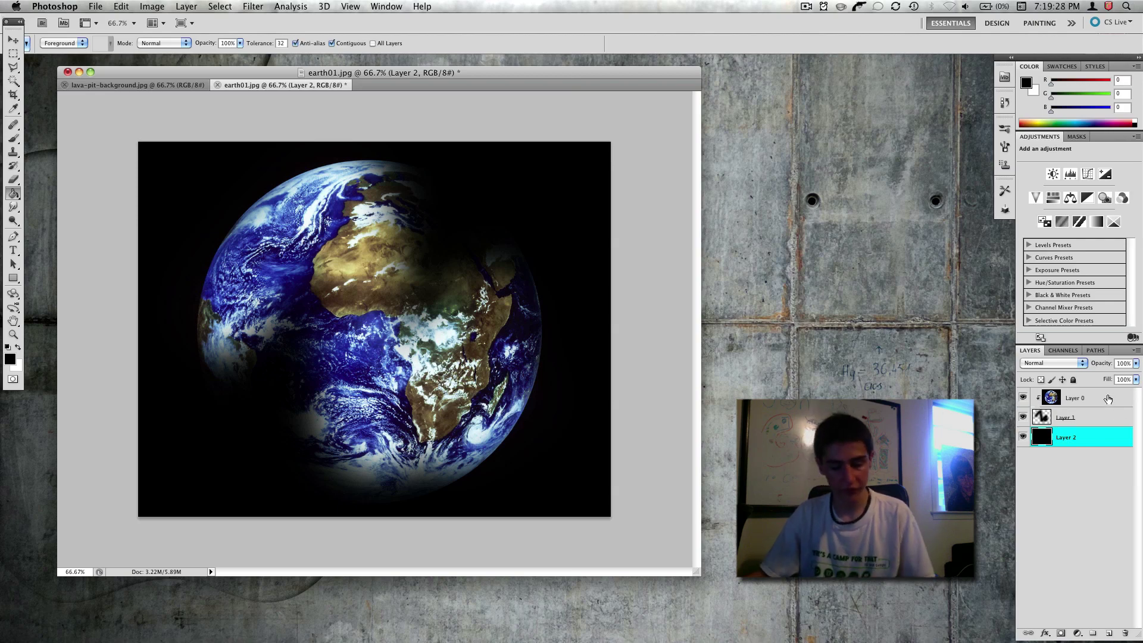
Step: Delete the black fill layer, release Layer 0's clipping mask, and hide it
{"action": "key", "text": "BackSpace"}
{"action": "key", "text": "super+alt+g"}
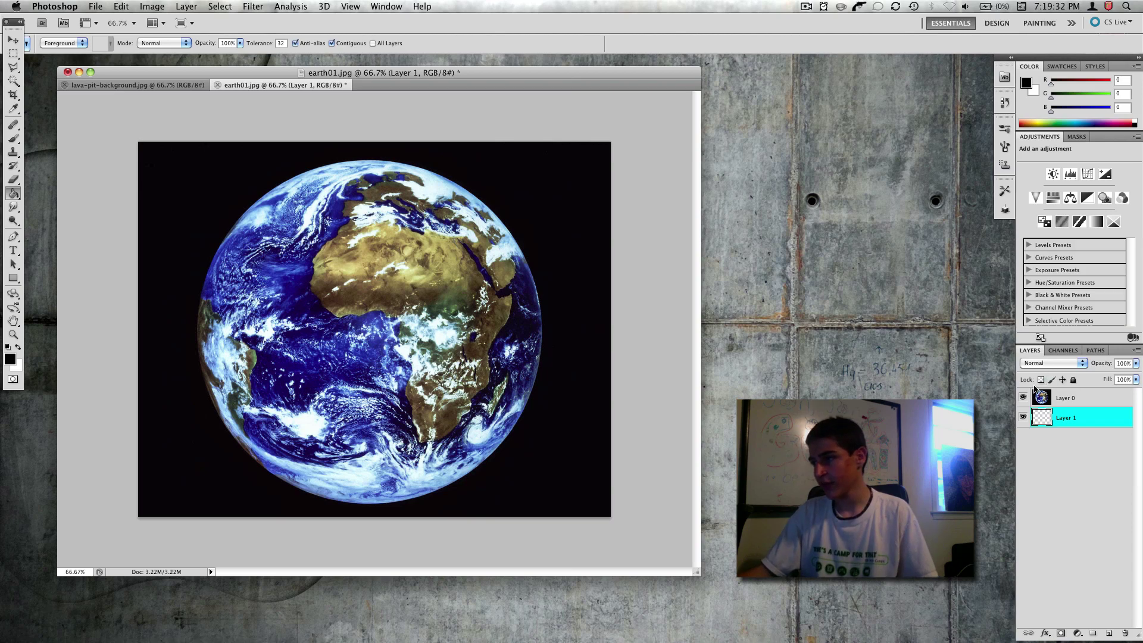
{"action": "key", "text": "super+bracketright"}
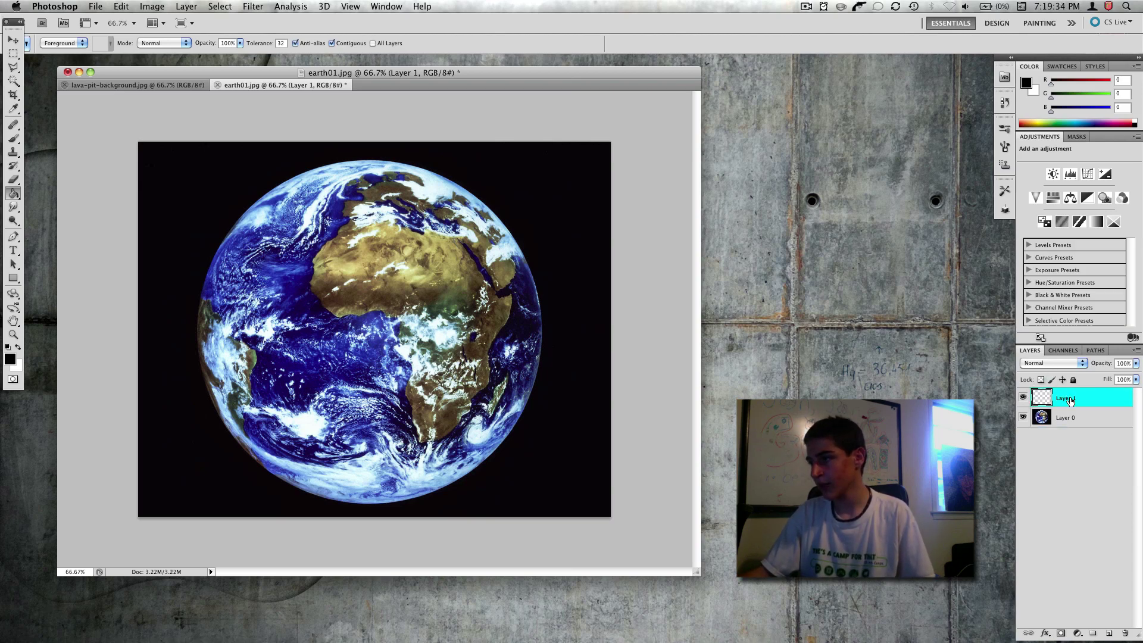
{"action": "left_click_drag", "start_coordinate": [1069, 400], "coordinate": [1060, 431]}
{"action": "left_click", "coordinate": [1022, 399]}
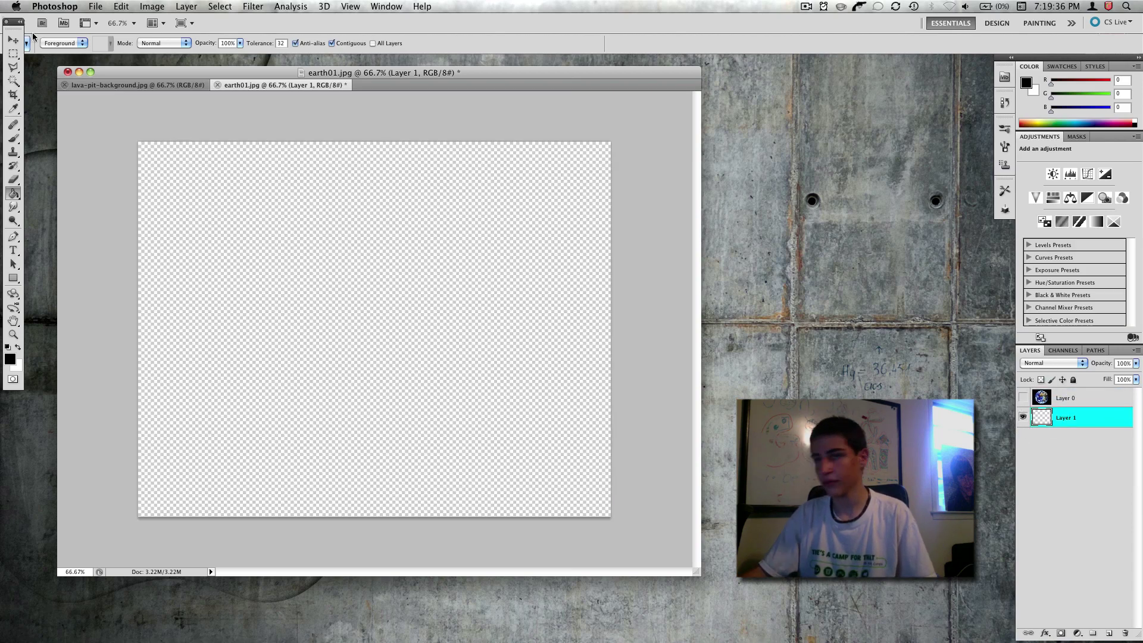
Step: Type 'Earth' on the canvas and move the text near the centre
{"action": "left_click", "coordinate": [13, 250]}
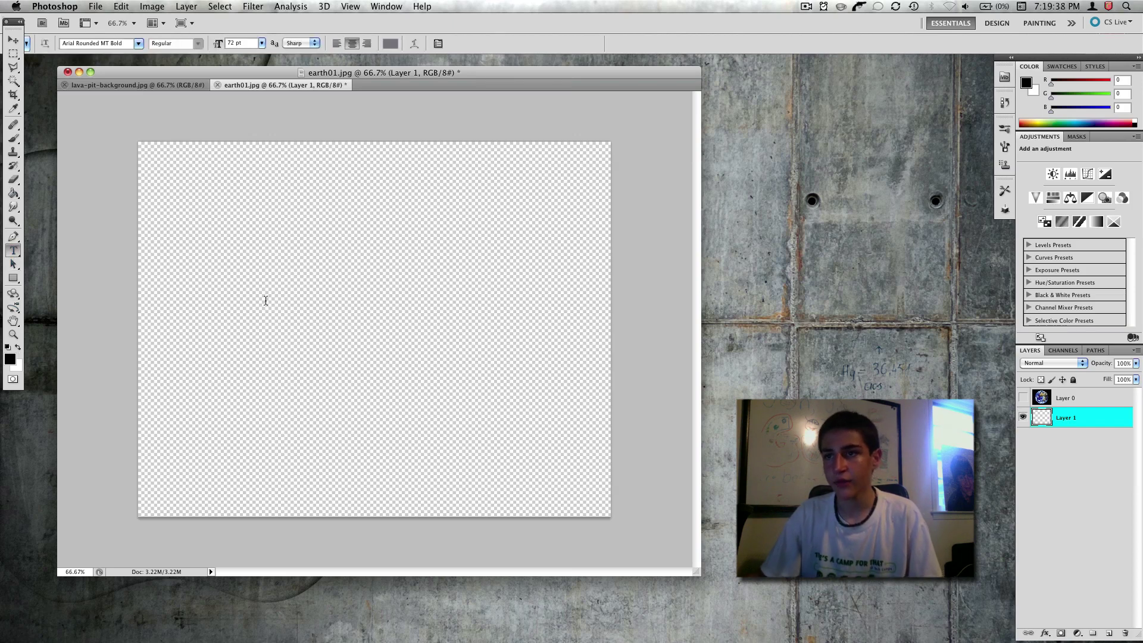
{"action": "left_click", "coordinate": [177, 322]}
{"action": "type", "text": "Eat"}
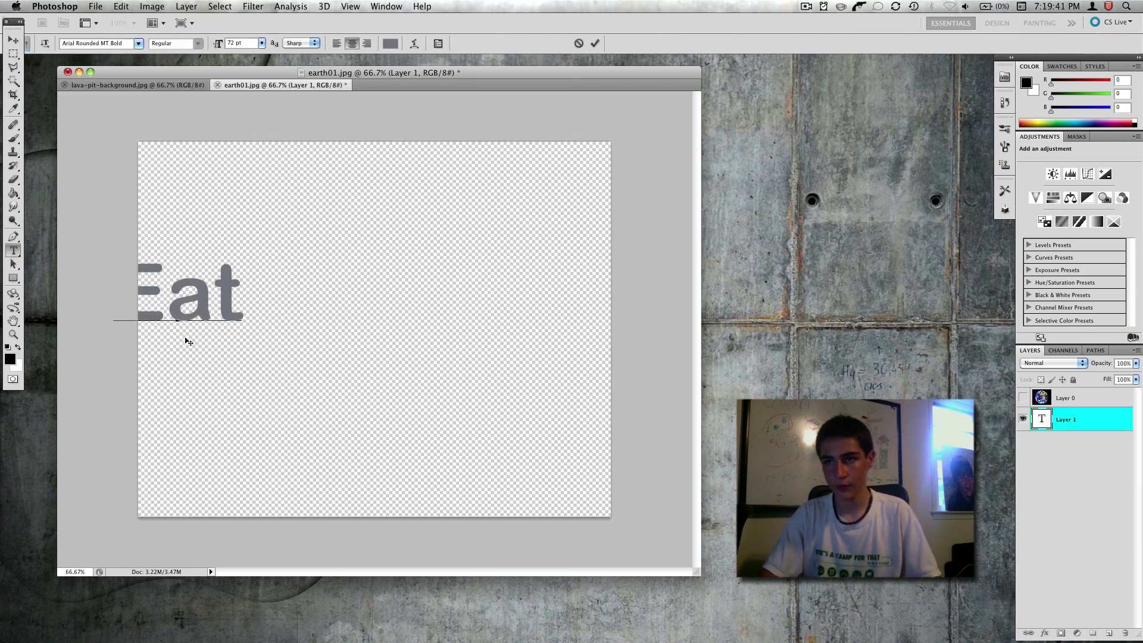
{"action": "key", "text": "BackSpace"}
{"action": "type", "text": "rth"}
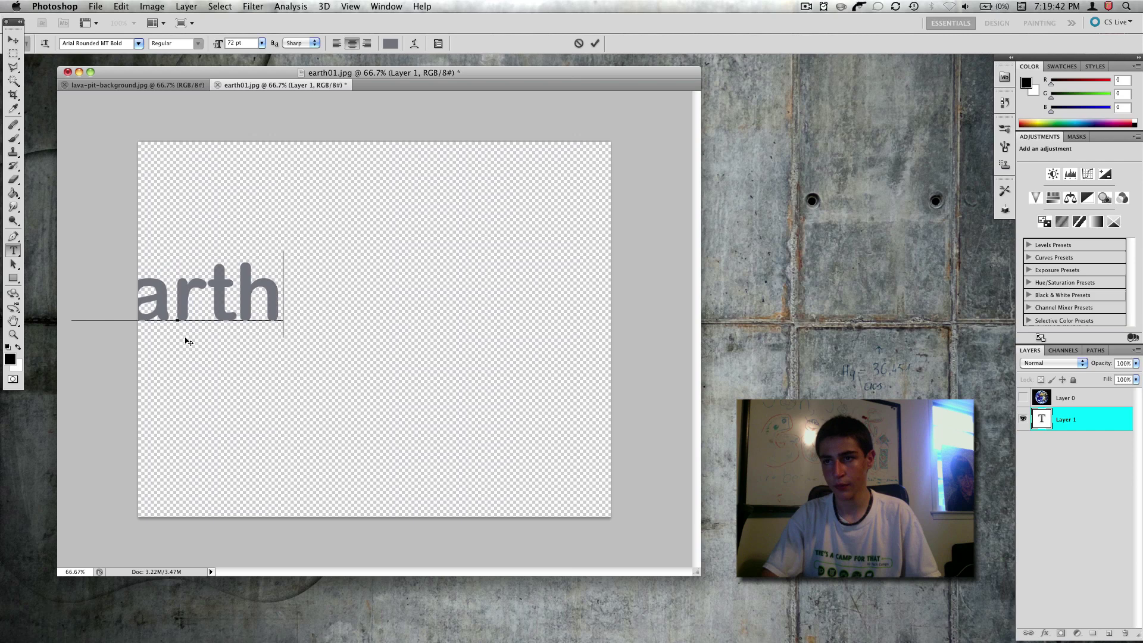
{"action": "left_click_drag", "start_coordinate": [221, 219], "coordinate": [369, 260]}
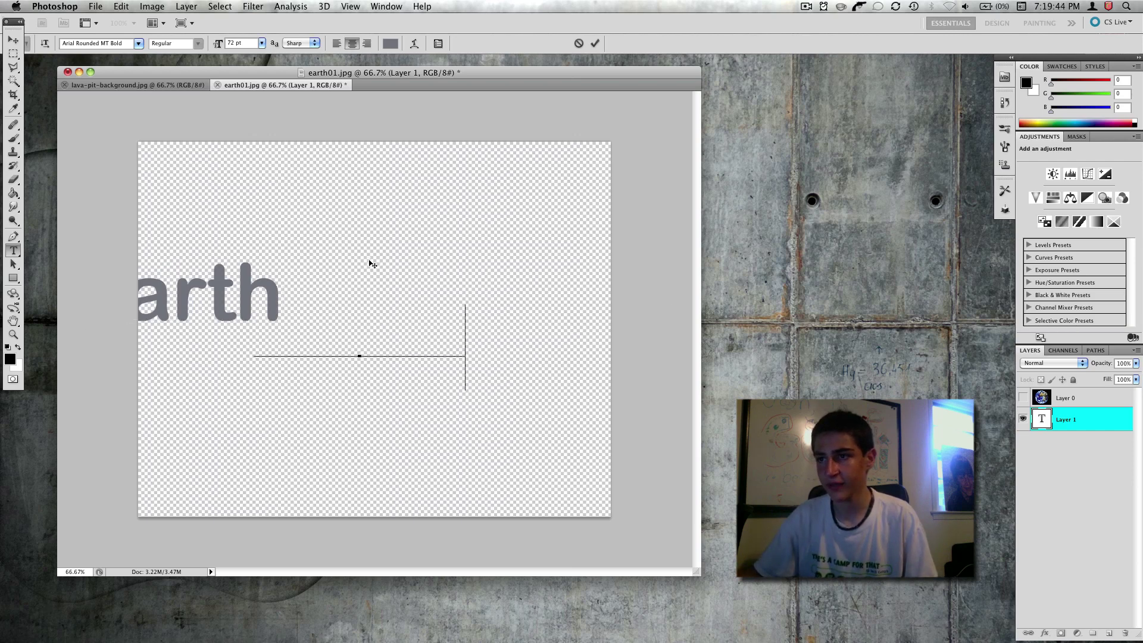
{"action": "left_click_drag", "start_coordinate": [376, 220], "coordinate": [380, 296]}
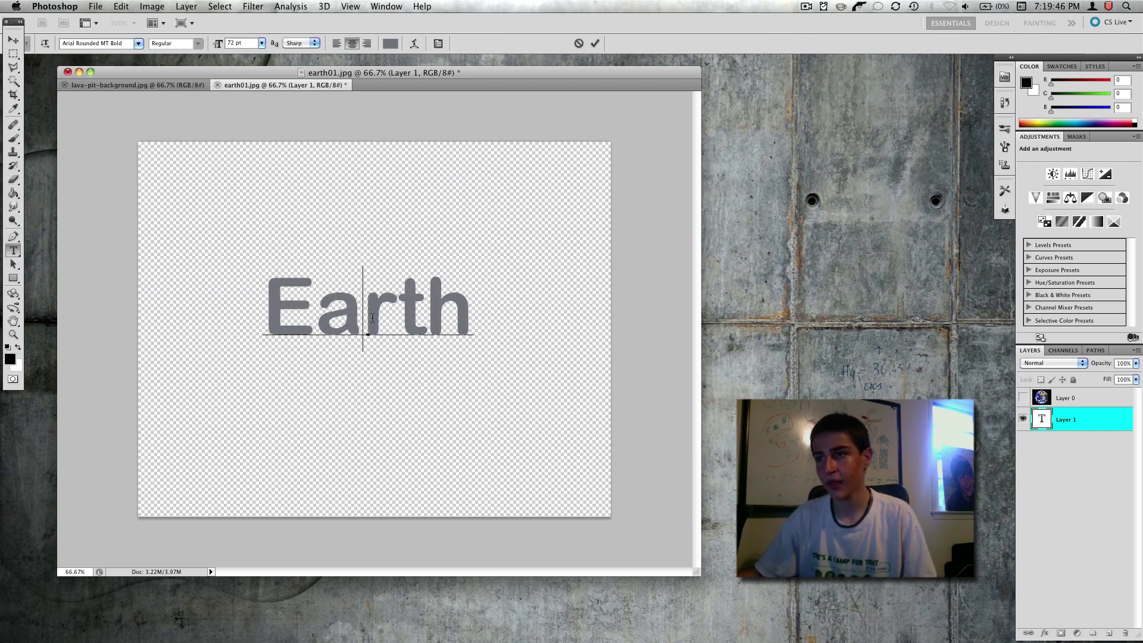
Step: Set the Earth text in Gill Sans Ultra Bold at 110 pt
{"action": "double_click", "coordinate": [372, 318]}
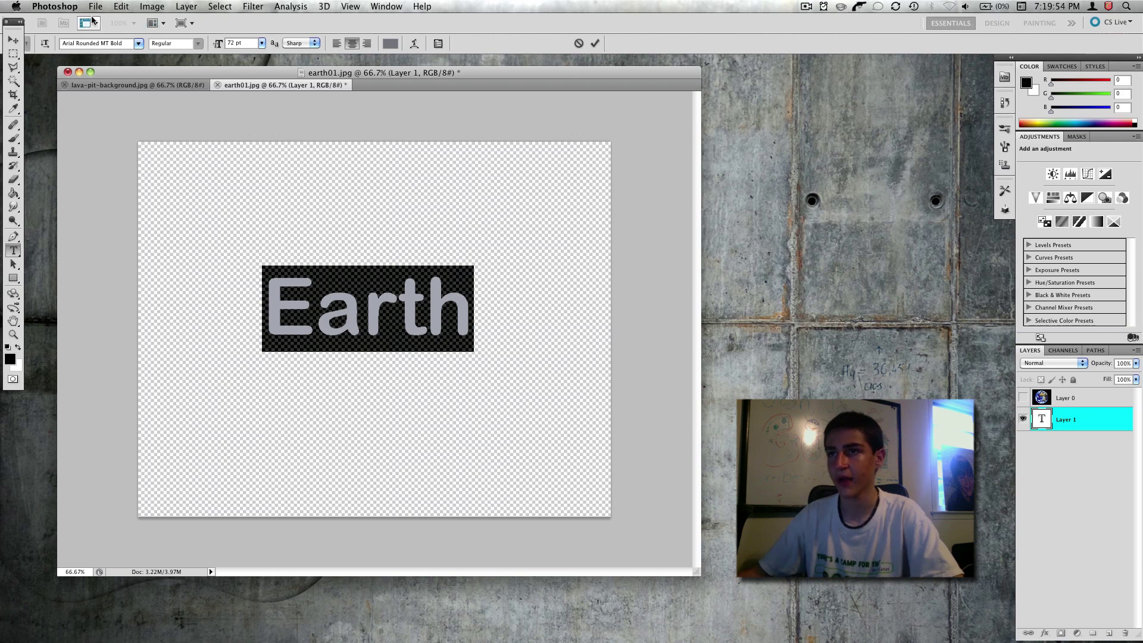
{"action": "left_click", "coordinate": [138, 43]}
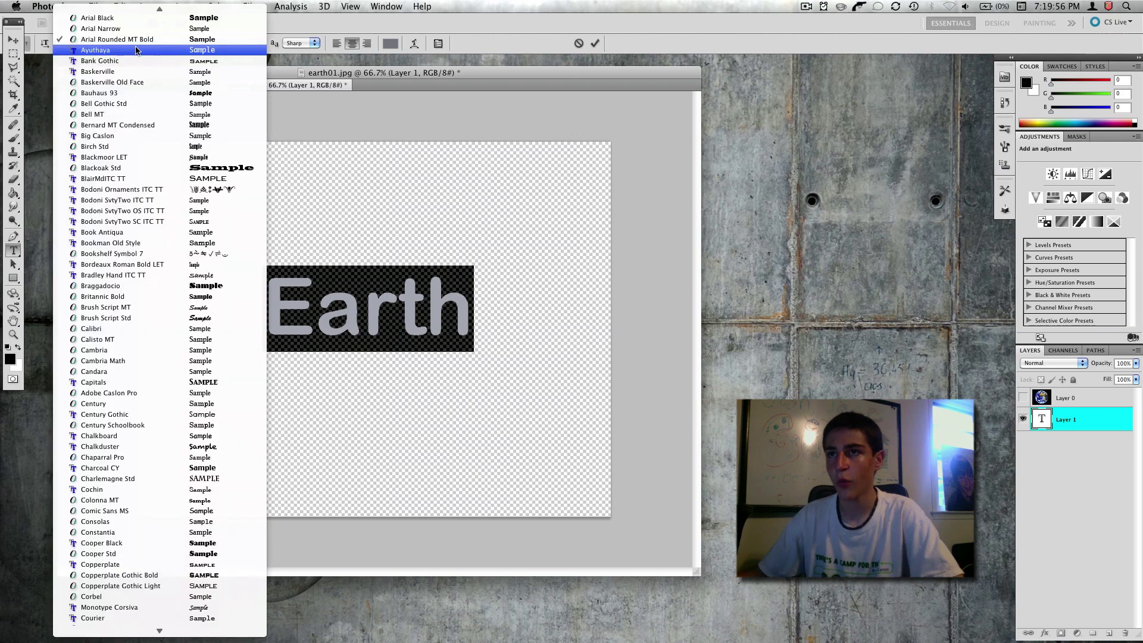
{"action": "left_click", "coordinate": [234, 287]}
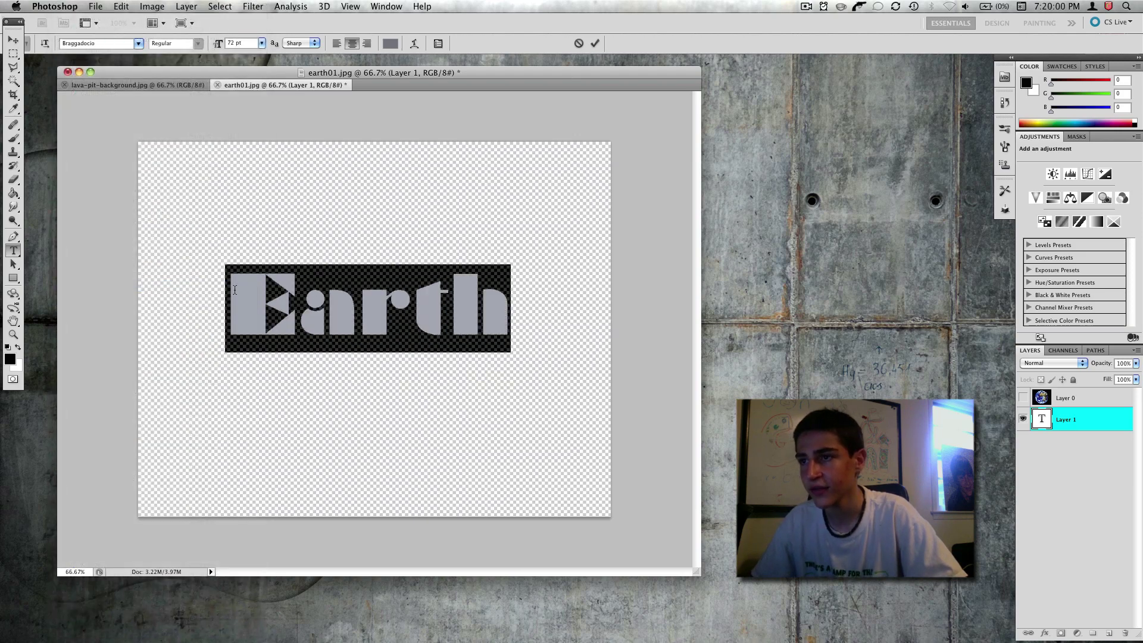
{"action": "left_click", "coordinate": [141, 46]}
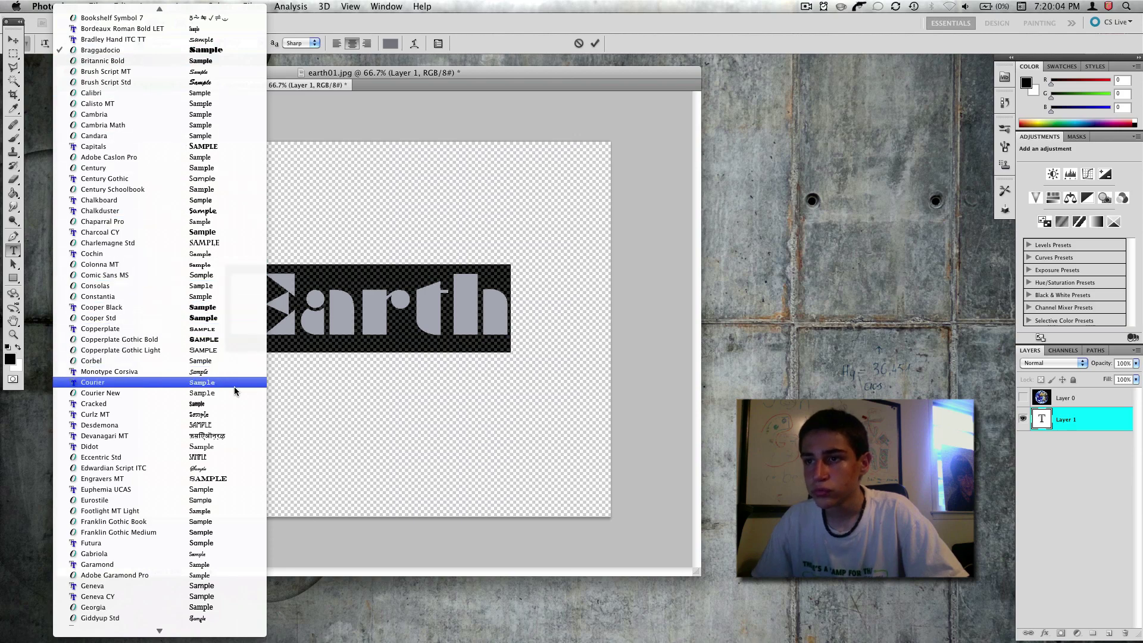
{"action": "scroll", "coordinate": [220, 339], "scroll_direction": "down", "scroll_amount": 5}
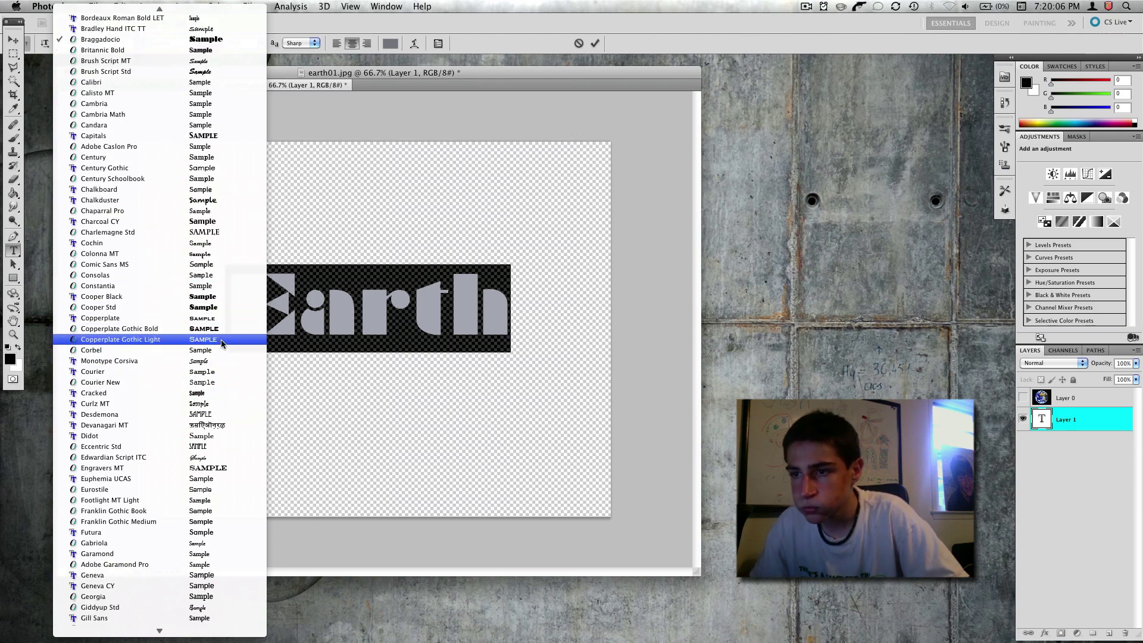
{"action": "left_click", "coordinate": [253, 564]}
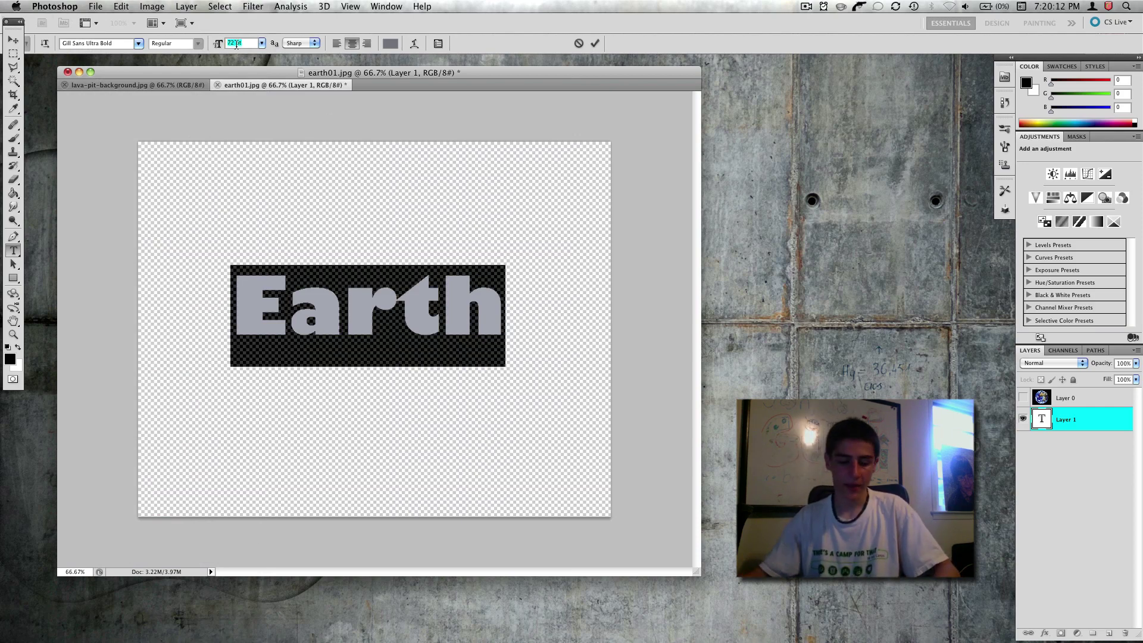
{"action": "type", "text": "200"}
{"action": "key", "text": "Return"}
{"action": "type", "text": "1"}
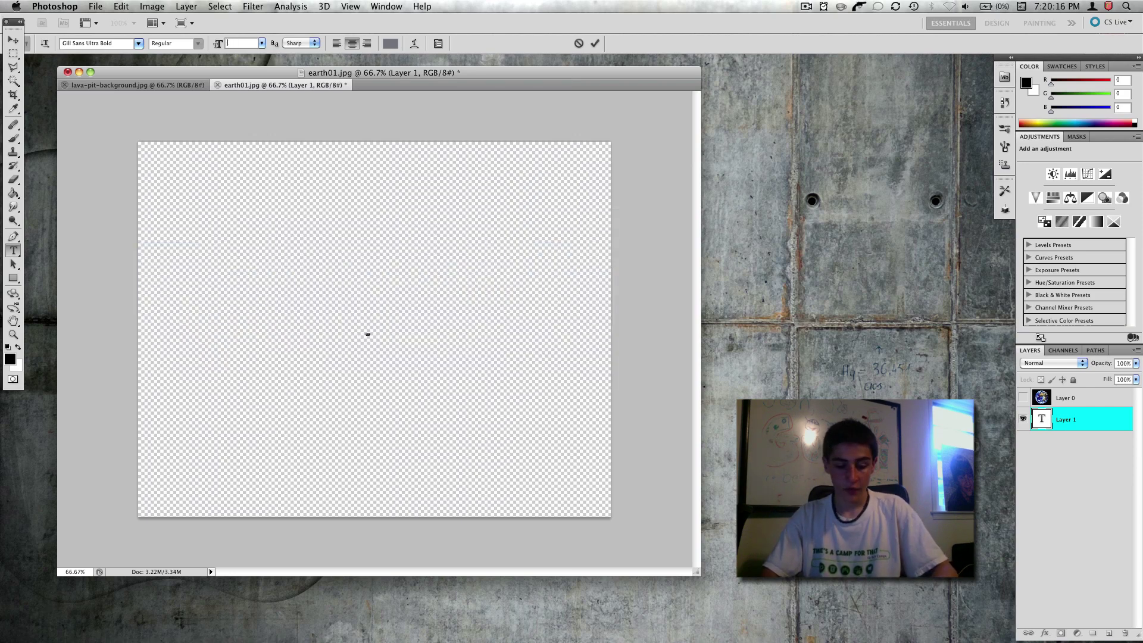
{"action": "type", "text": "10"}
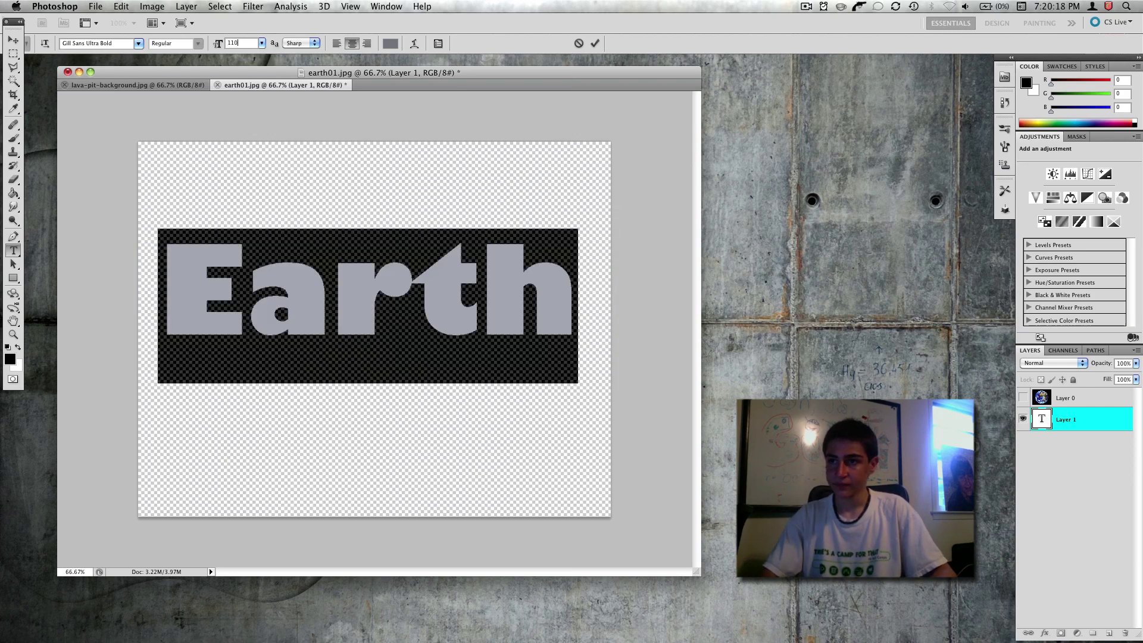
Step: Commit the Earth text and move it lower on the canvas
{"action": "left_click", "coordinate": [13, 53]}
{"action": "left_click", "coordinate": [12, 40]}
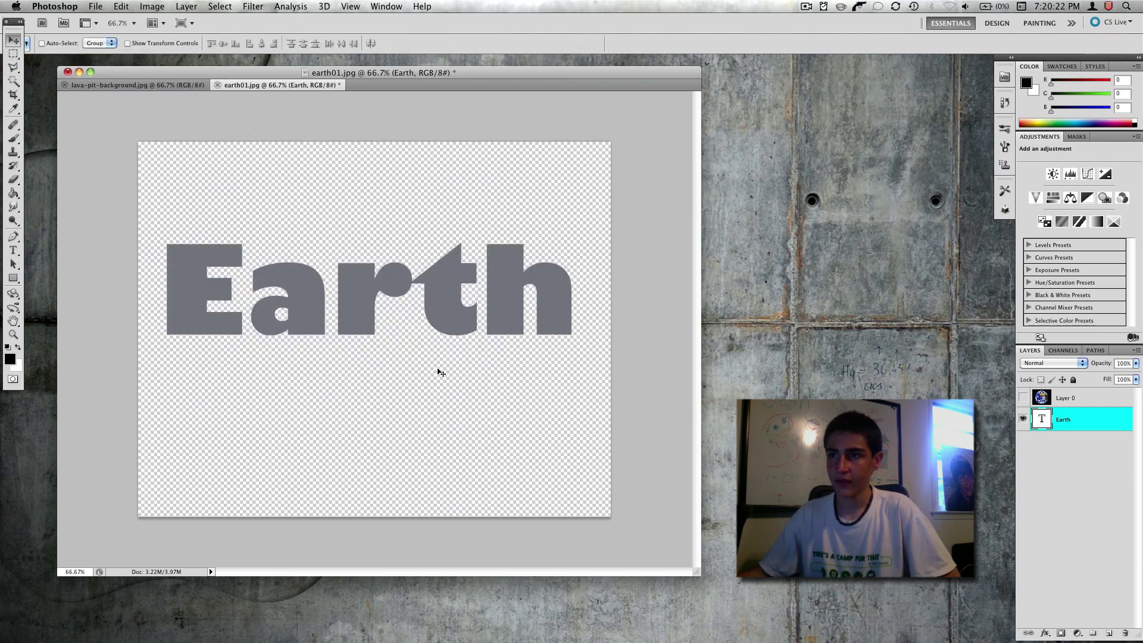
{"action": "left_click_drag", "start_coordinate": [371, 295], "coordinate": [375, 337]}
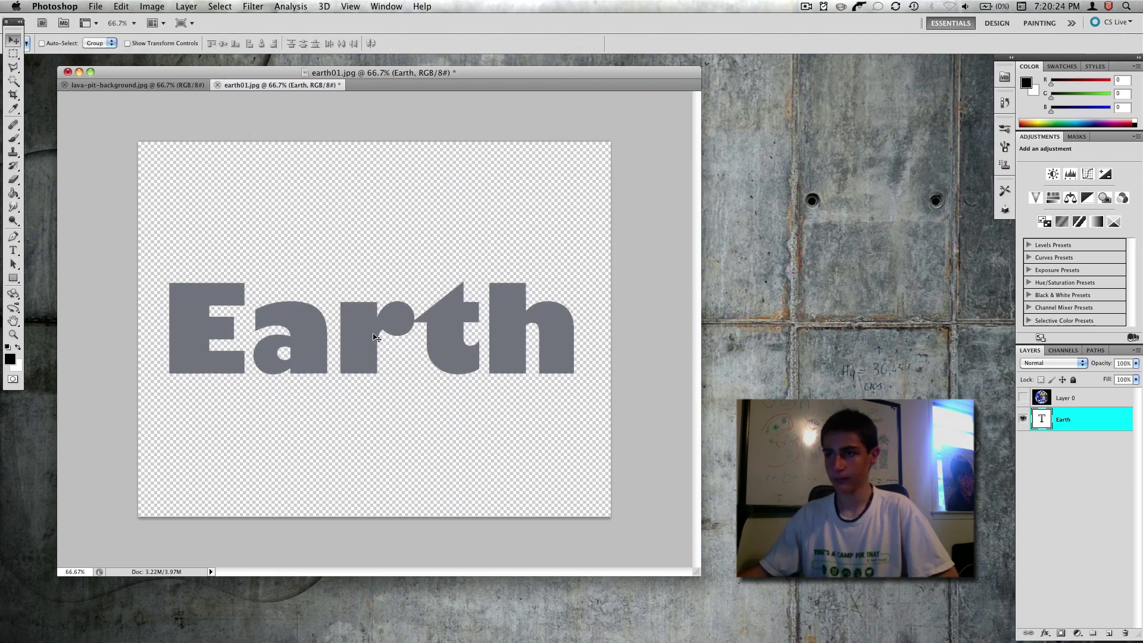
Step: Scale the Earth text to about 81% width and reposition it
{"action": "left_click", "coordinate": [412, 4]}
{"action": "type", "text": "sca"}
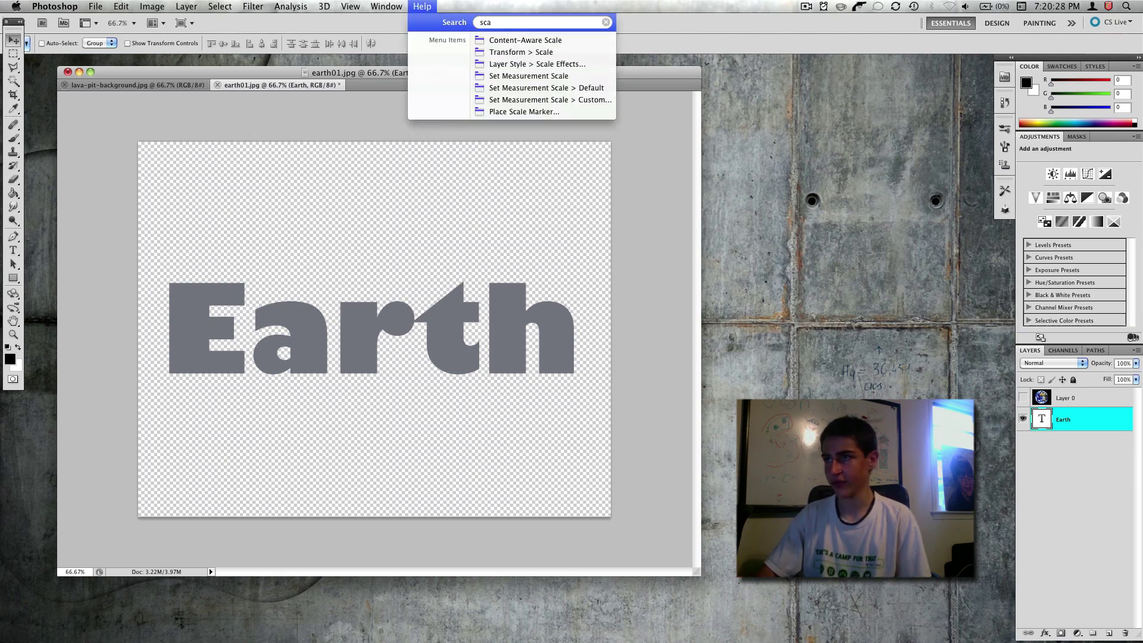
{"action": "key", "text": "Down"}
{"action": "key", "text": "Down"}
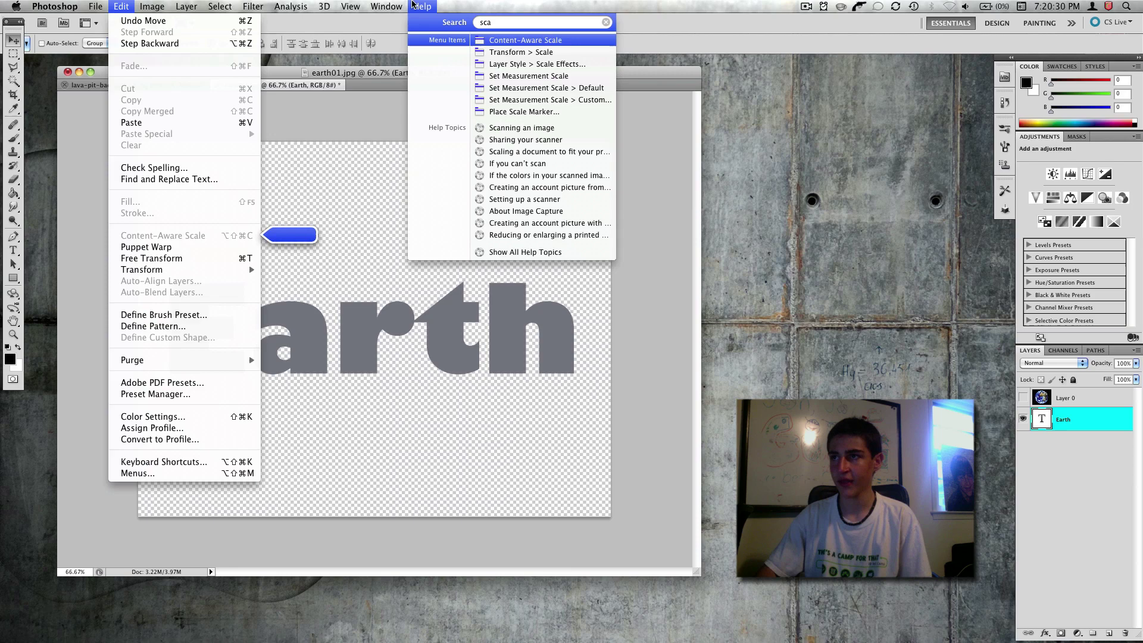
{"action": "key", "text": "Return"}
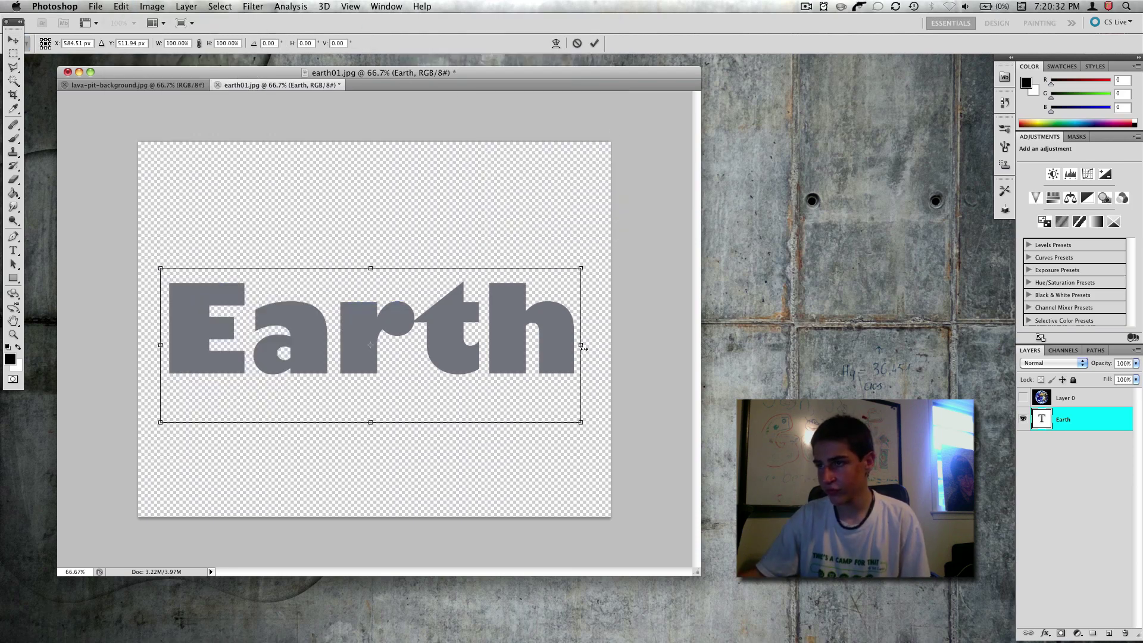
{"action": "left_click_drag", "start_coordinate": [583, 349], "coordinate": [481, 340]}
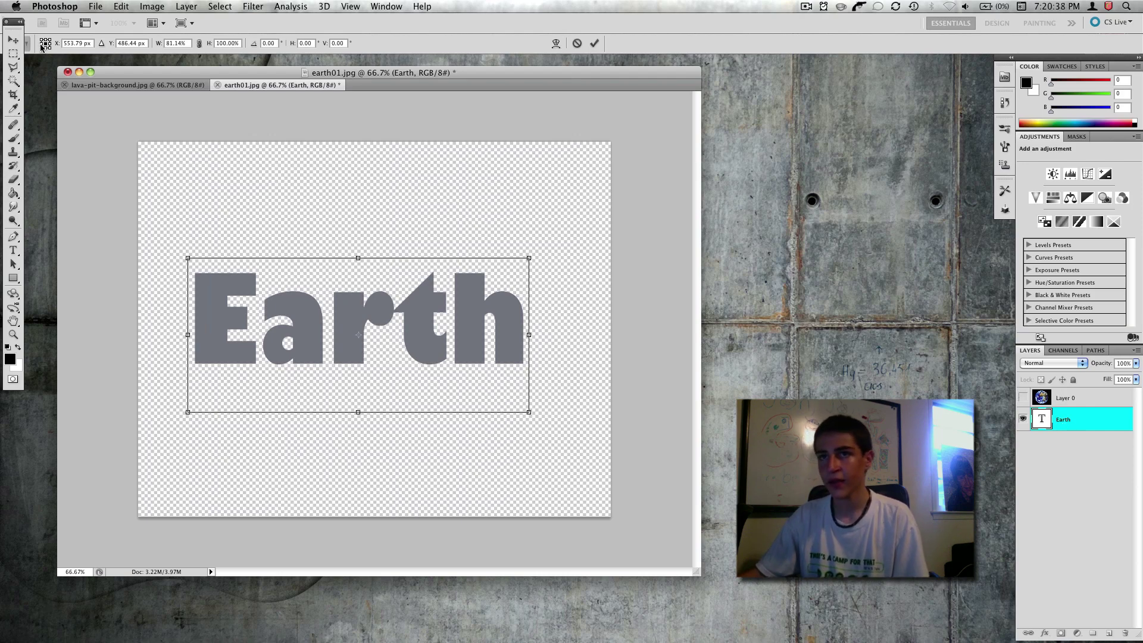
{"action": "left_click", "coordinate": [13, 39]}
Step: Show Layer 0 and stack it directly above the slightly nudged Earth text layer
{"action": "key", "text": "Return"}
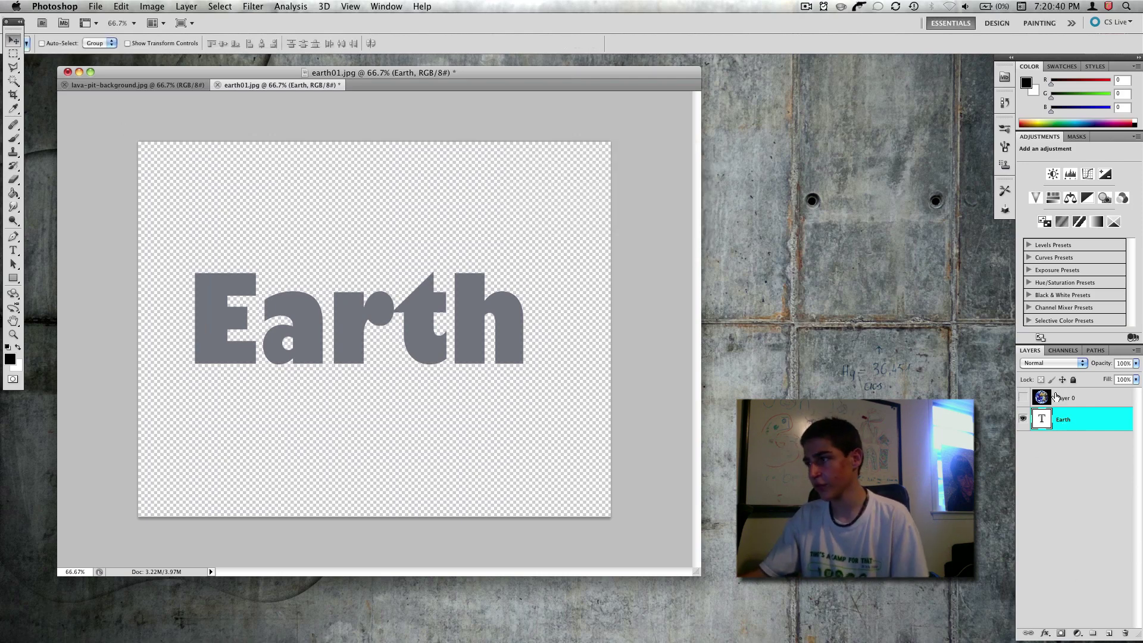
{"action": "left_click", "coordinate": [1023, 398]}
{"action": "left_click_drag", "start_coordinate": [1069, 399], "coordinate": [1069, 443]}
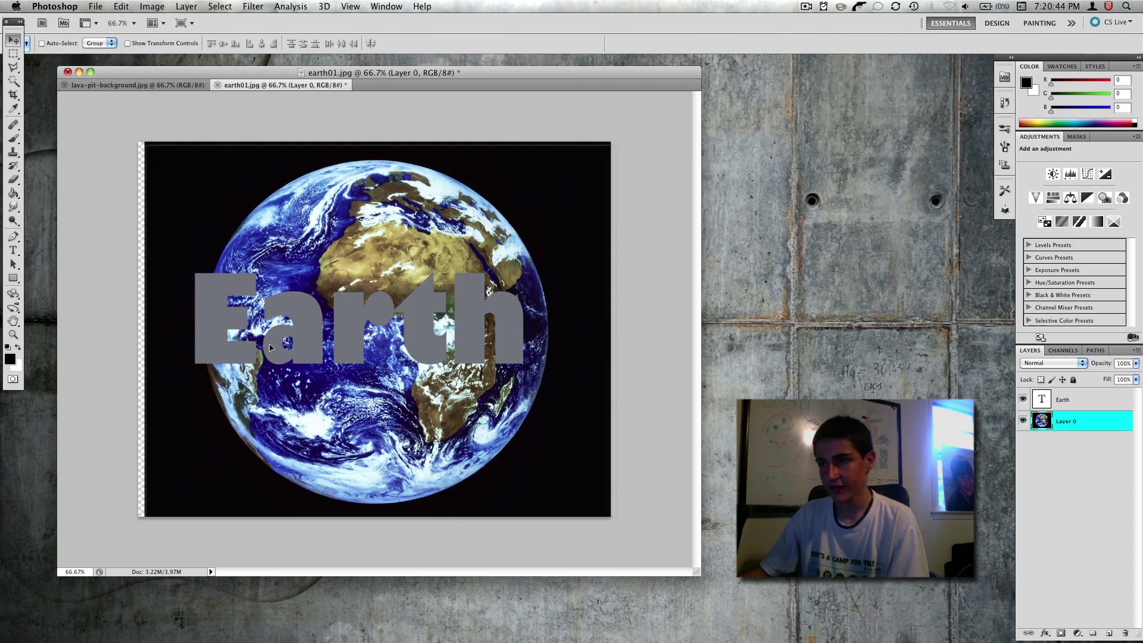
{"action": "left_click", "coordinate": [1096, 403]}
{"action": "left_click_drag", "start_coordinate": [321, 324], "coordinate": [336, 337]}
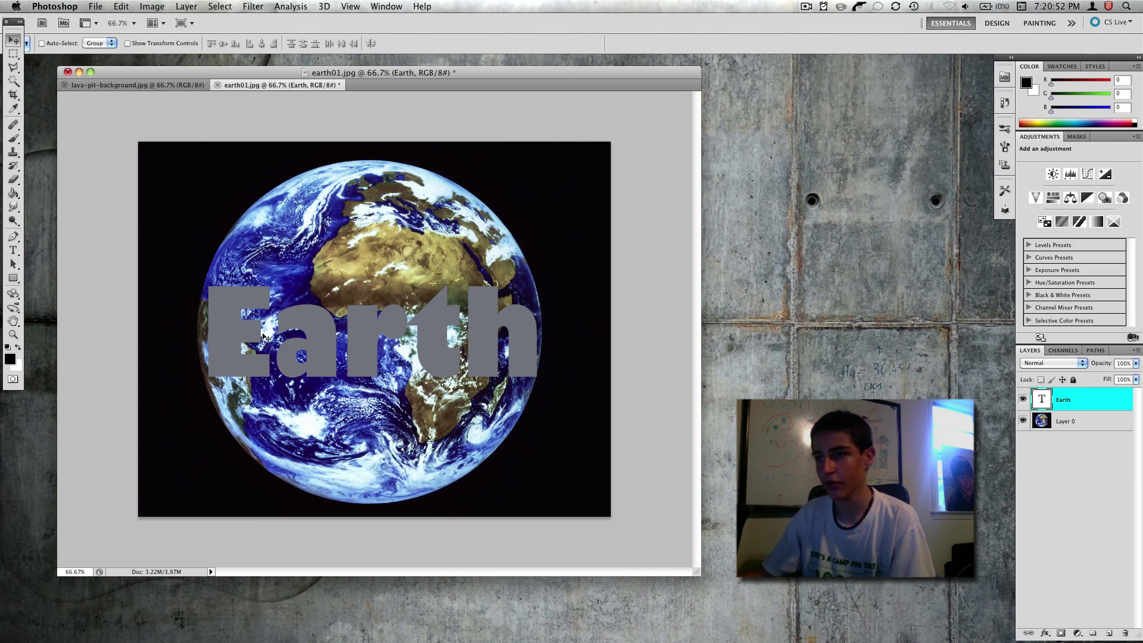
{"action": "left_click_drag", "start_coordinate": [1070, 416], "coordinate": [1073, 434]}
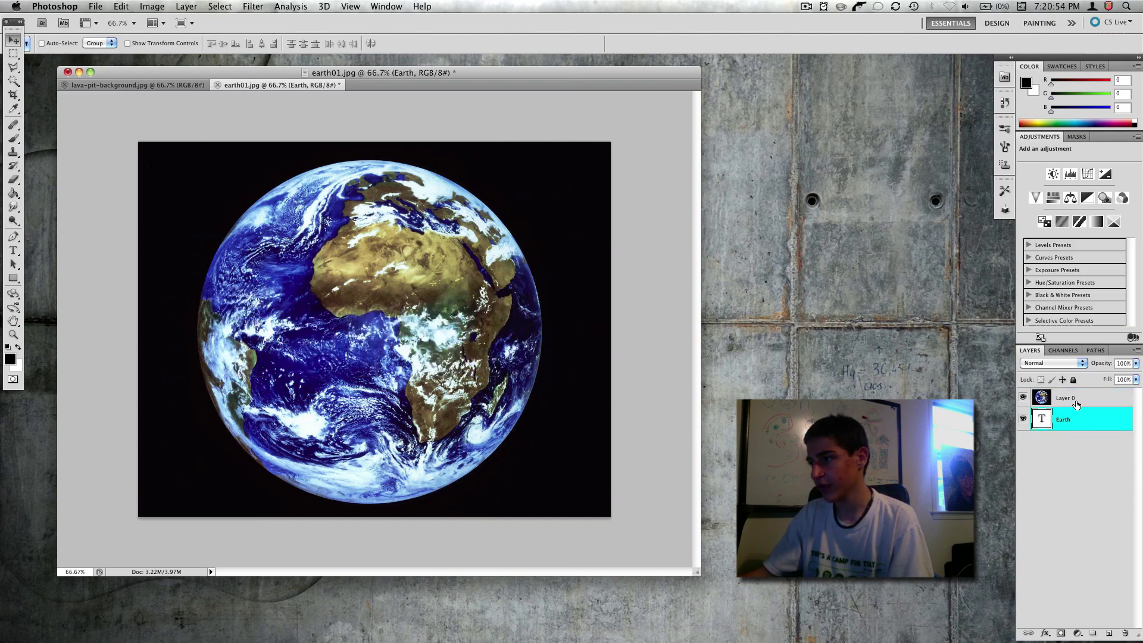
{"action": "left_click", "coordinate": [1076, 400]}
Step: Clip the globe photo to the Earth text and add a black-filled layer beneath it
{"action": "right_click", "coordinate": [1076, 400]}
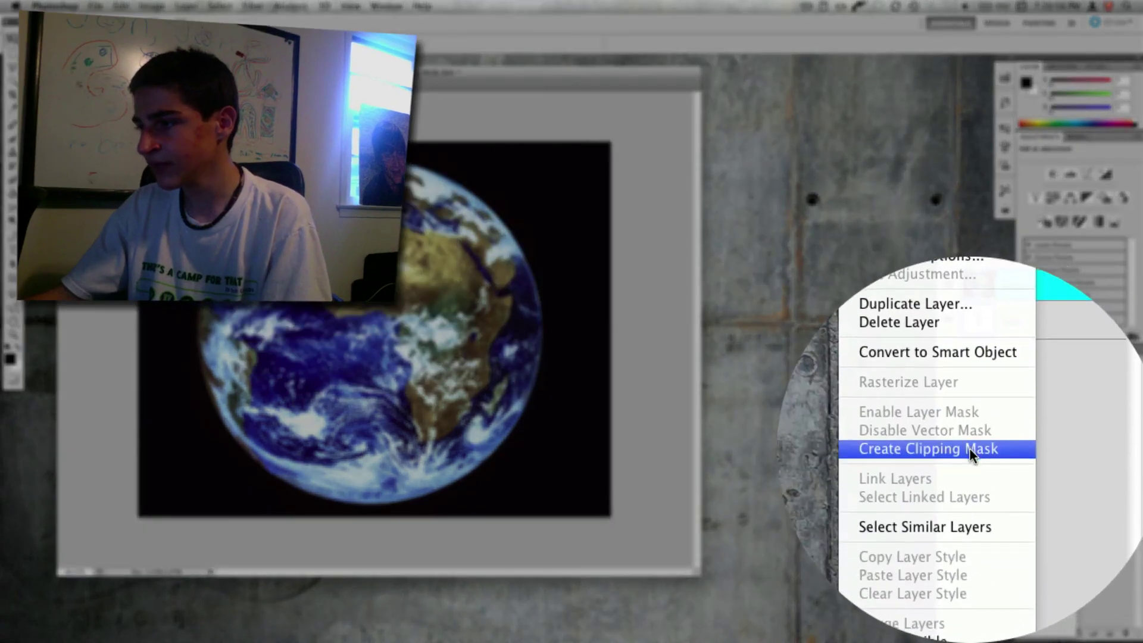
{"action": "left_click", "coordinate": [970, 449]}
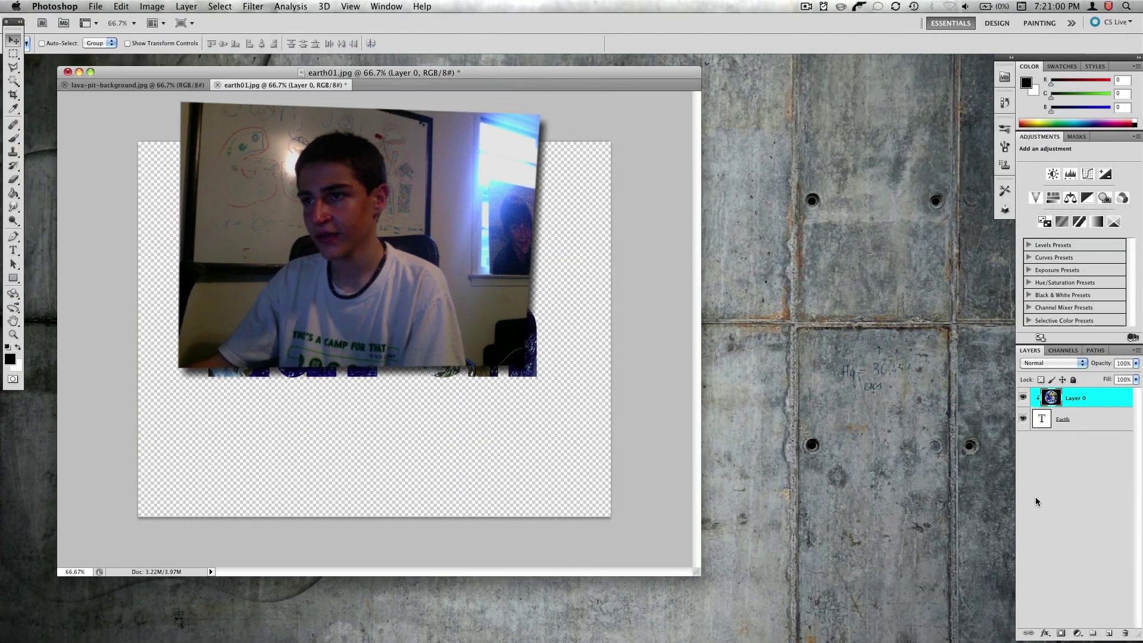
{"action": "left_click", "coordinate": [1106, 633]}
{"action": "left_click_drag", "start_coordinate": [1067, 403], "coordinate": [1066, 454]}
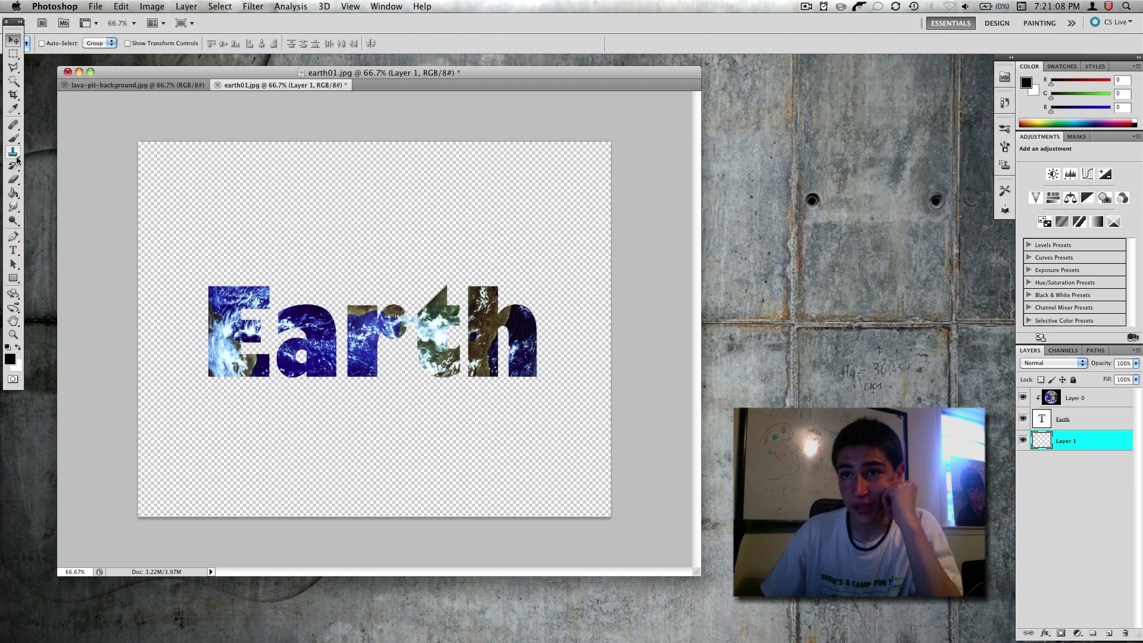
{"action": "left_click", "coordinate": [13, 193]}
{"action": "left_click", "coordinate": [165, 226]}
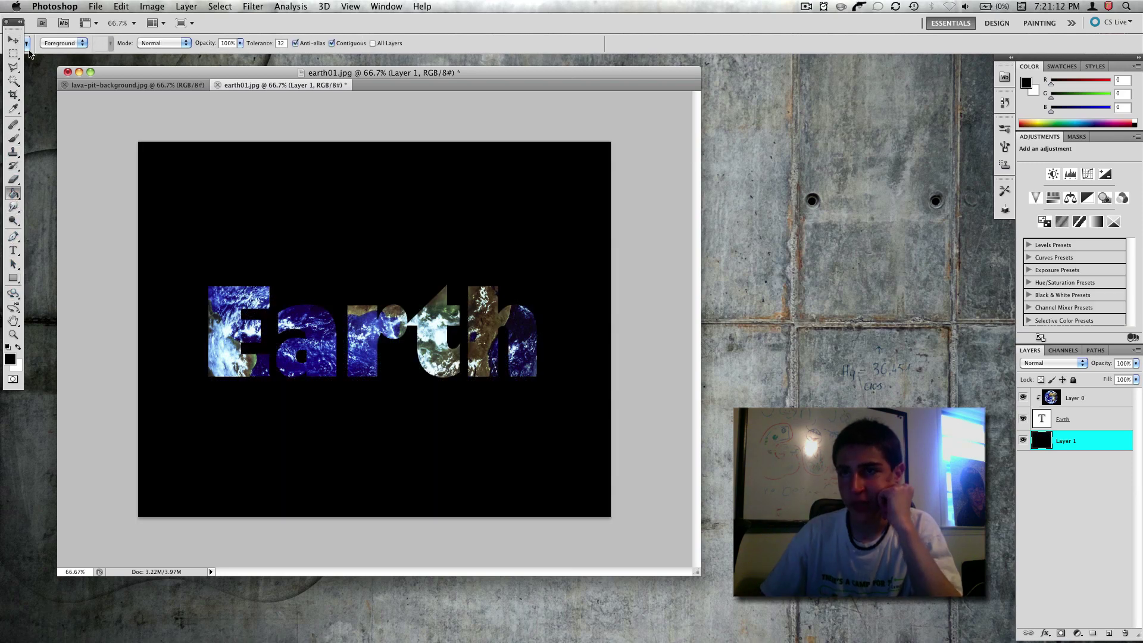
Step: Slide the globe photo upward so a different part fills the Earth letters
{"action": "key", "text": "alt+bracketright"}
{"action": "key", "text": "alt+bracketright"}
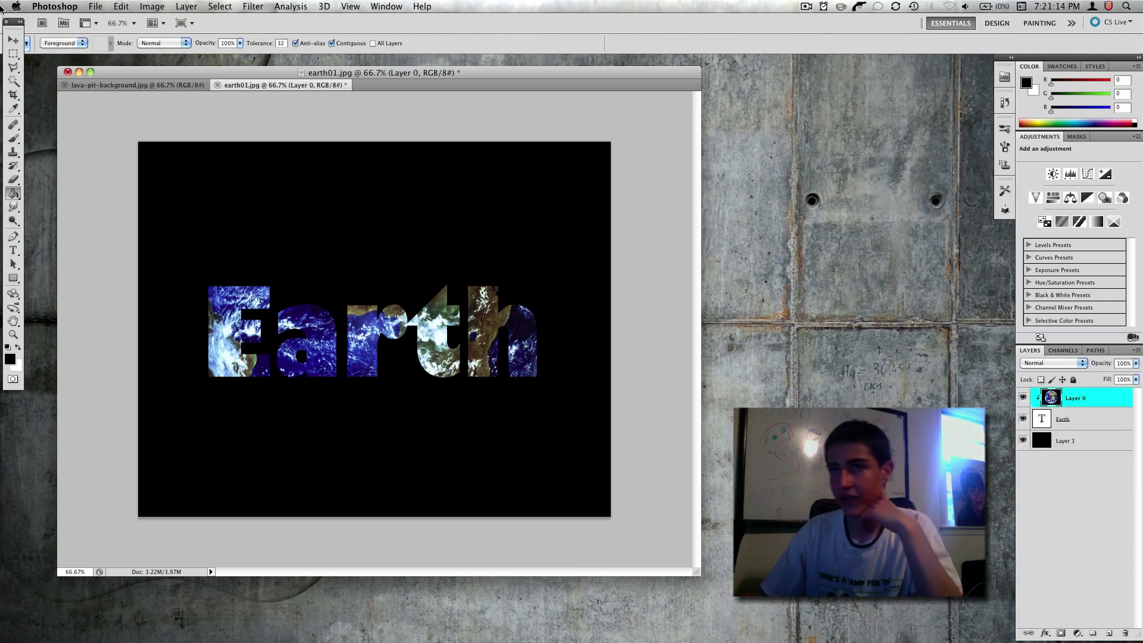
{"action": "left_click", "coordinate": [8, 42]}
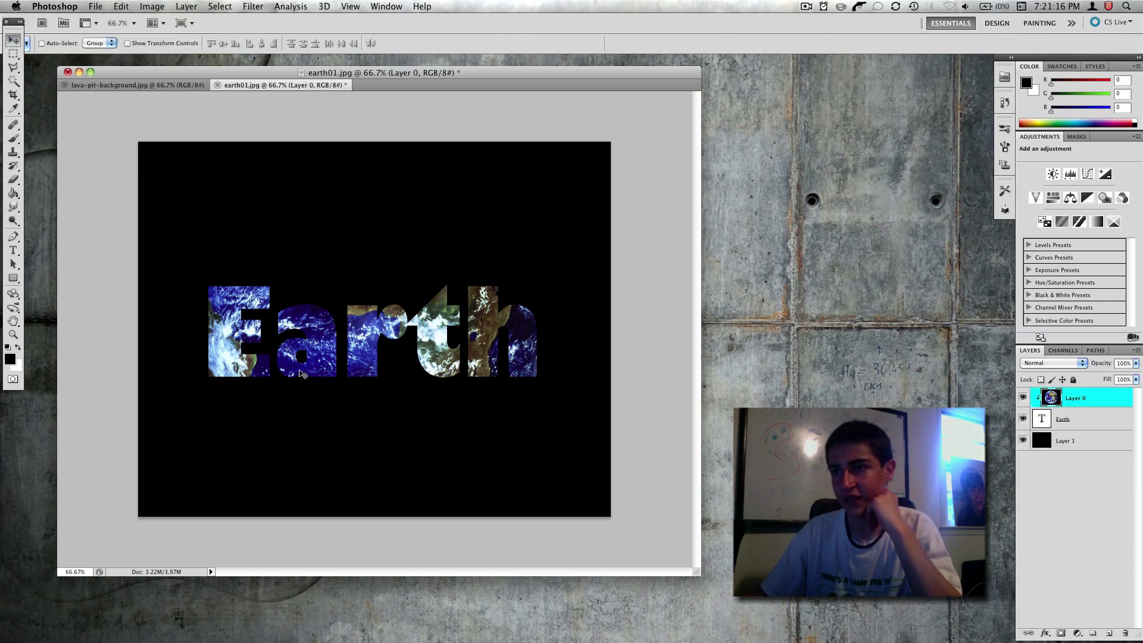
{"action": "left_click_drag", "start_coordinate": [302, 374], "coordinate": [301, 334]}
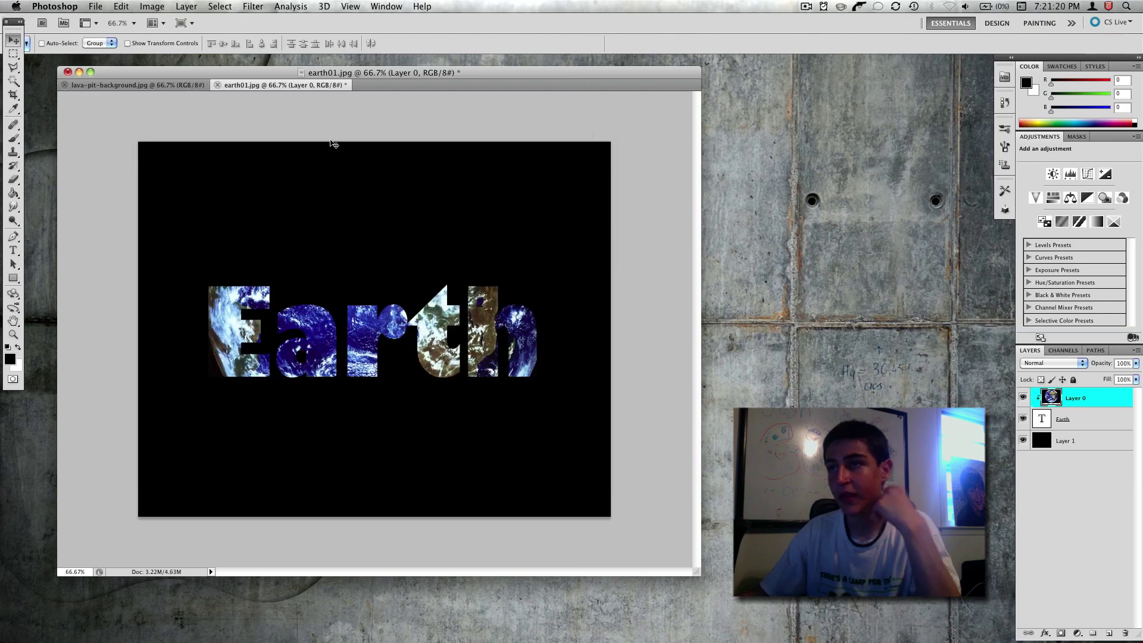
Step: In the lava-pit-background document, unlock the Background layer as Layer 0
{"action": "left_click", "coordinate": [133, 87]}
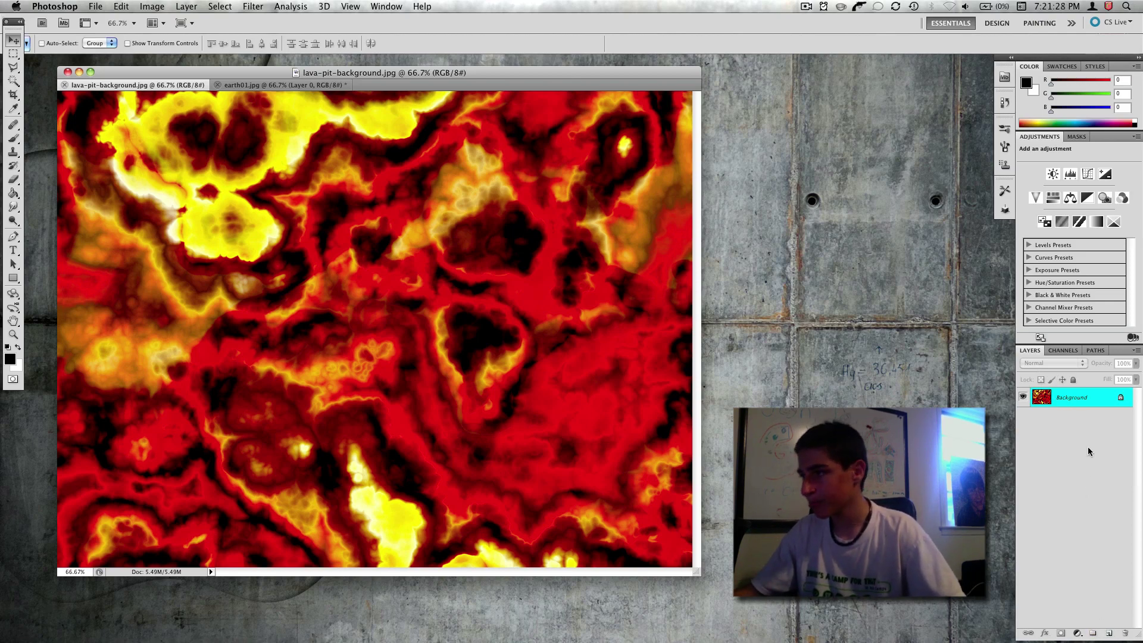
{"action": "double_click", "coordinate": [1086, 408]}
{"action": "key", "text": "Return"}
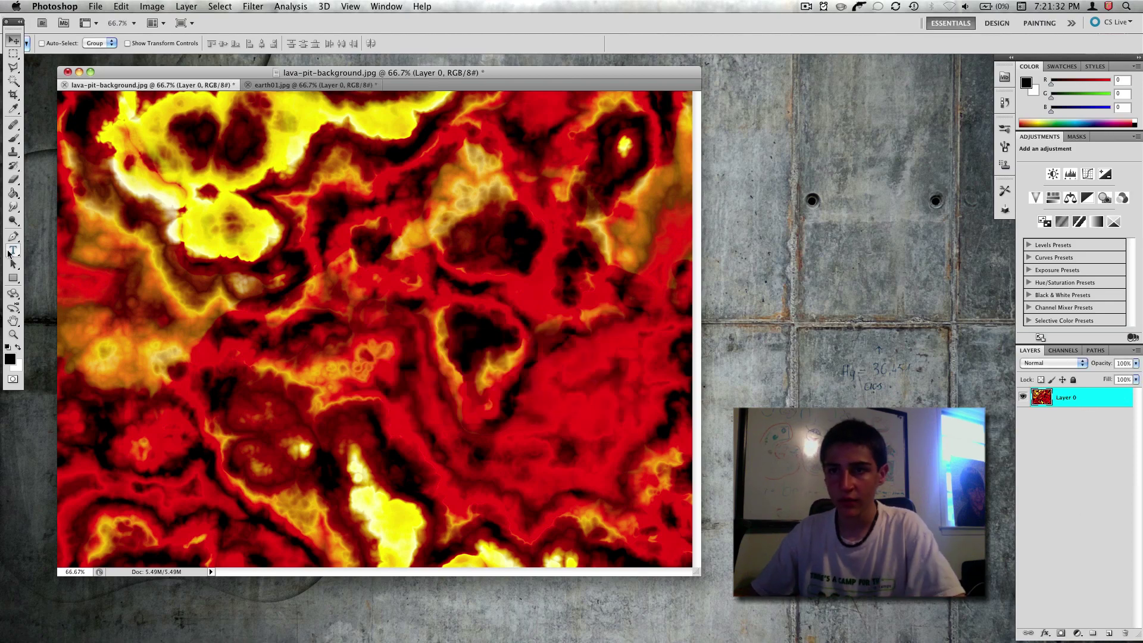
Step: Type the word LAVA in capitals on the left side of the lava image
{"action": "left_click", "coordinate": [14, 250]}
{"action": "left_click", "coordinate": [123, 310]}
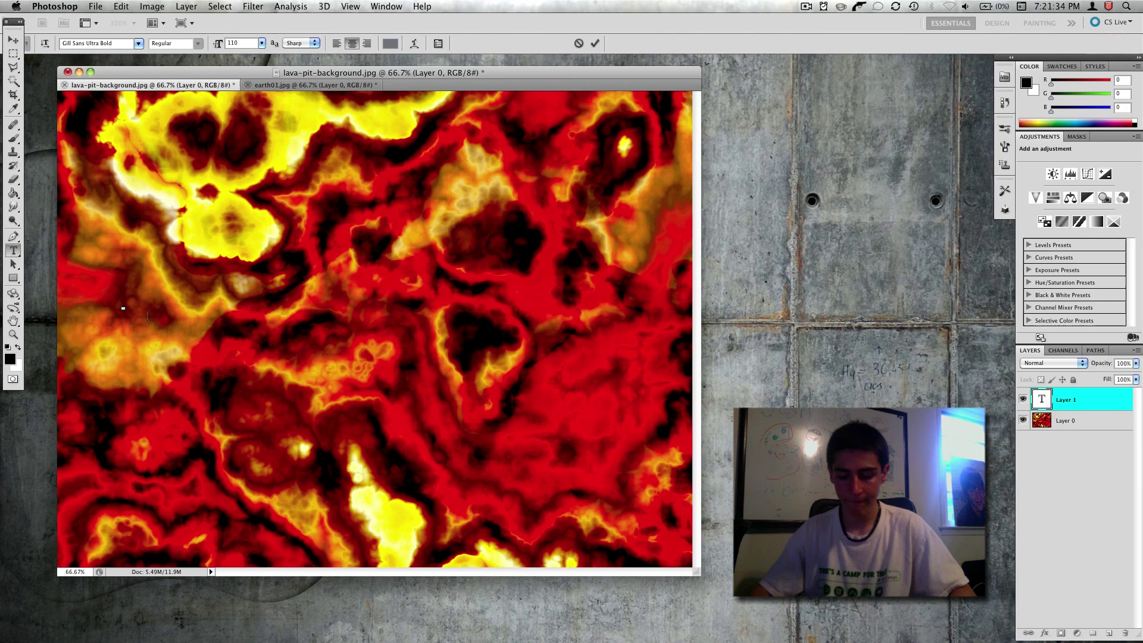
{"action": "type", "text": "Lava"}
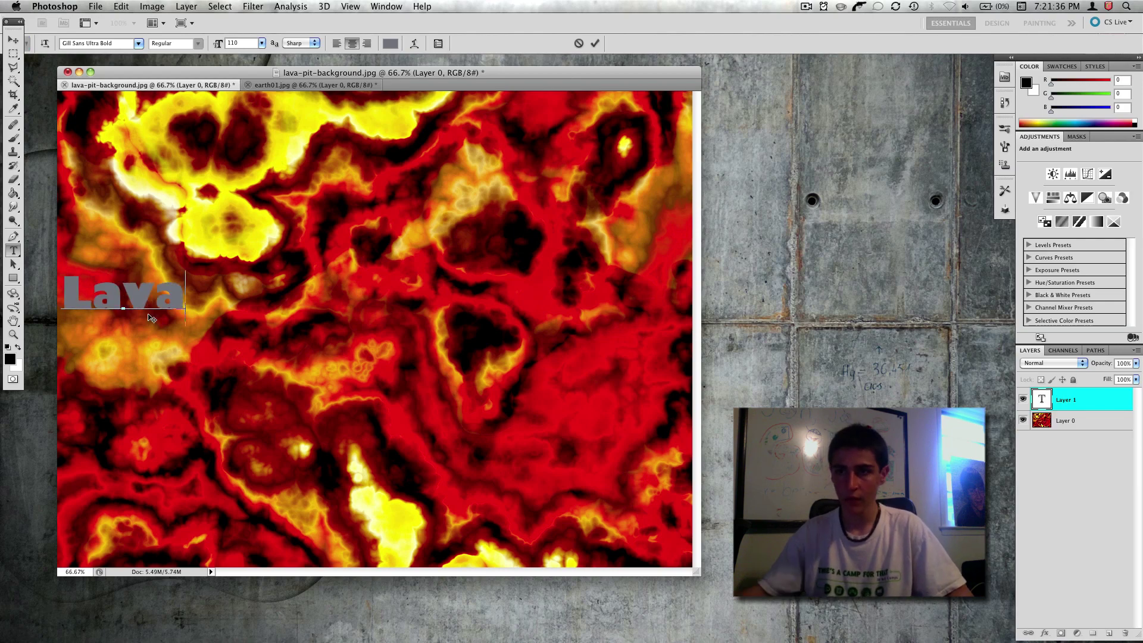
{"action": "key", "text": "BackSpace"}
{"action": "key", "text": "BackSpace"}
{"action": "key", "text": "BackSpace"}
{"action": "type", "text": "AVA"}
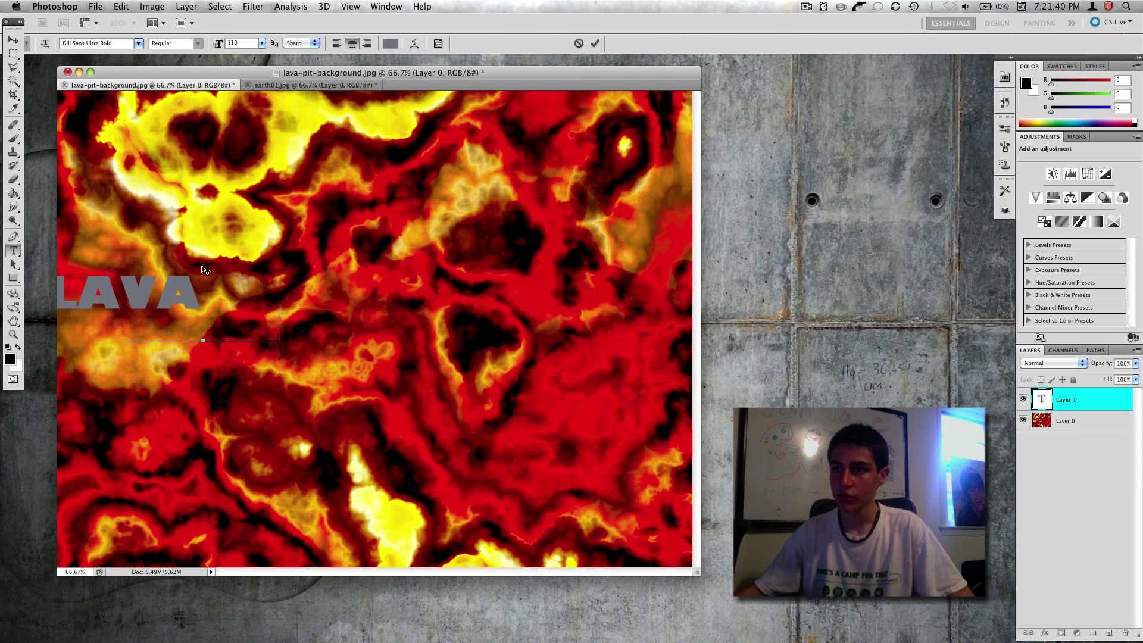
Step: Scale the LAVA text up to about 427% and fit it across the canvas width
{"action": "left_click_drag", "start_coordinate": [149, 299], "coordinate": [217, 328]}
{"action": "double_click", "coordinate": [217, 328]}
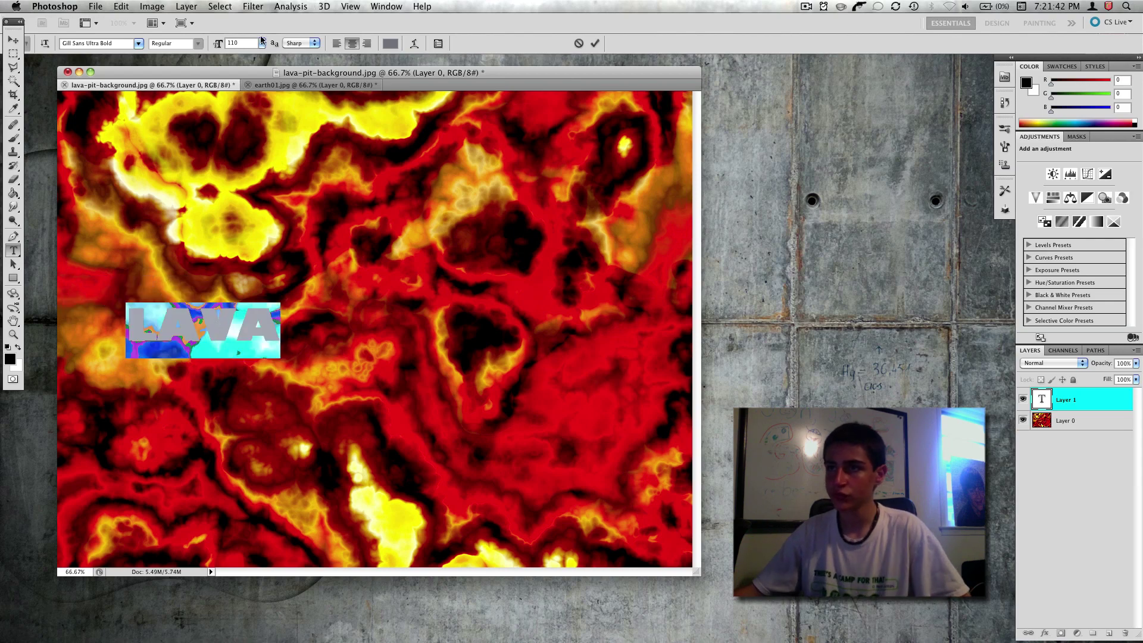
{"action": "left_click", "coordinate": [422, 6]}
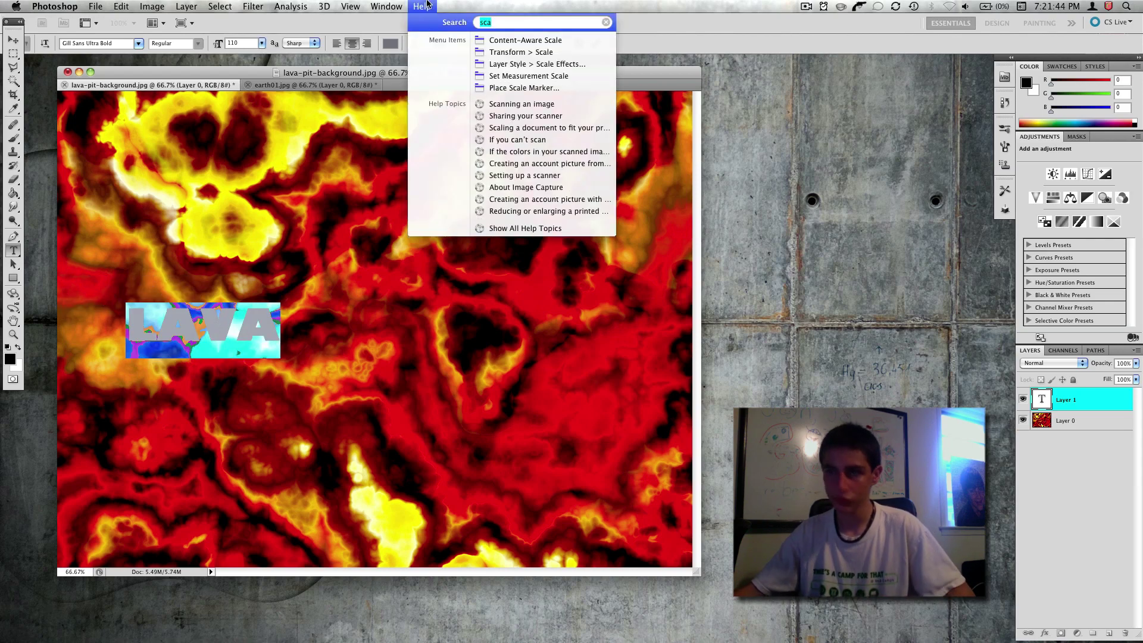
{"action": "type", "text": "sca"}
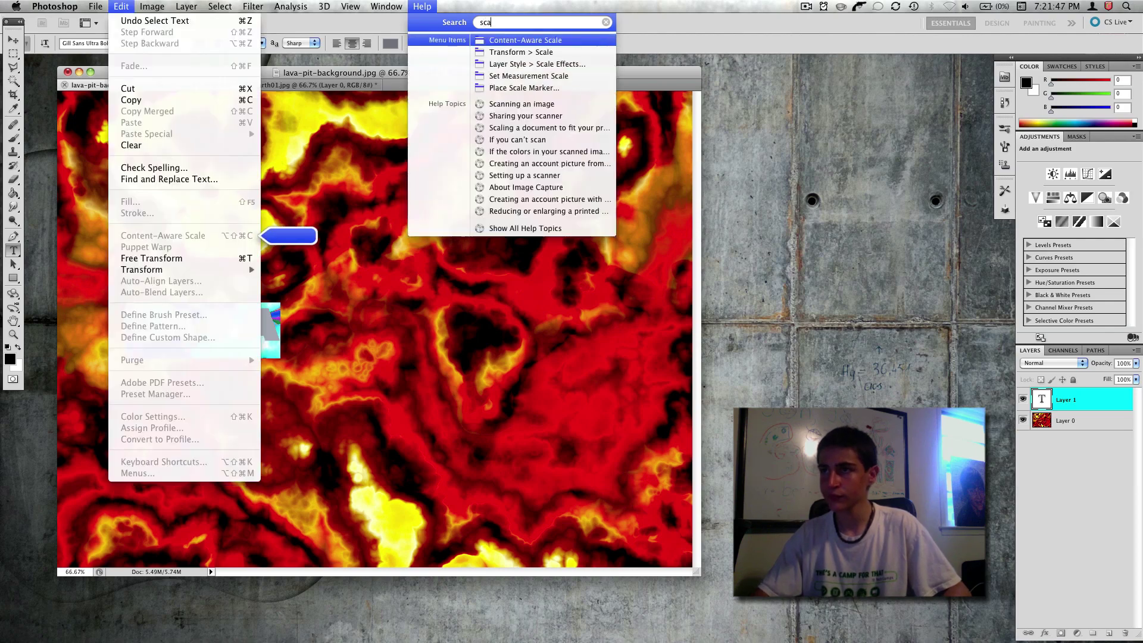
{"action": "key", "text": "Return"}
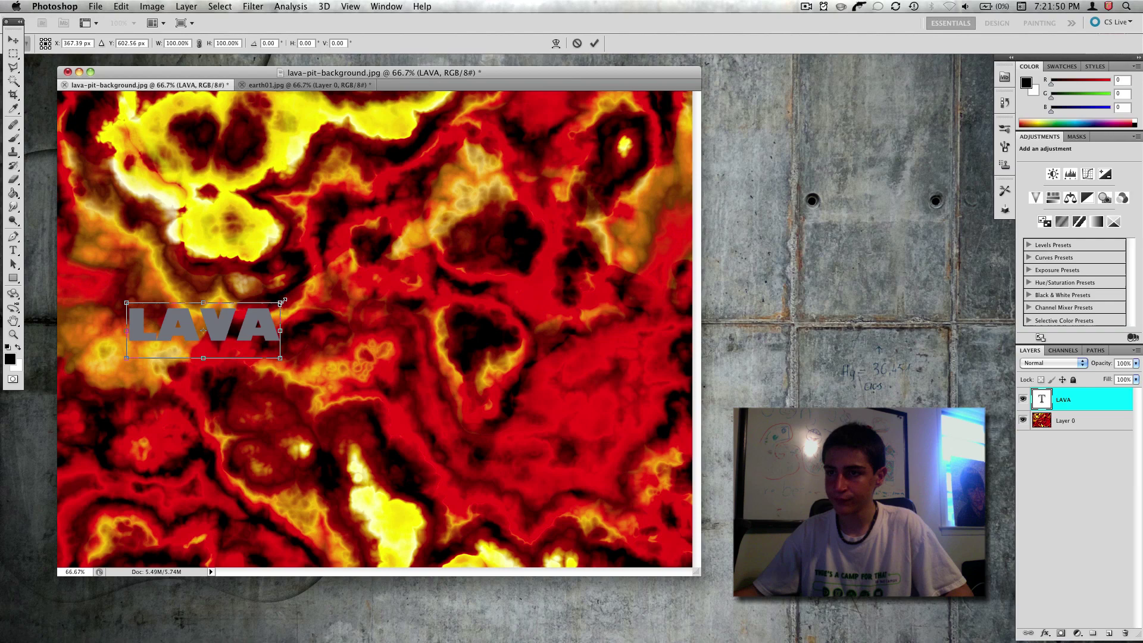
{"action": "left_click_drag", "start_coordinate": [281, 302], "coordinate": [625, 192]}
{"action": "left_click_drag", "start_coordinate": [426, 311], "coordinate": [361, 423]}
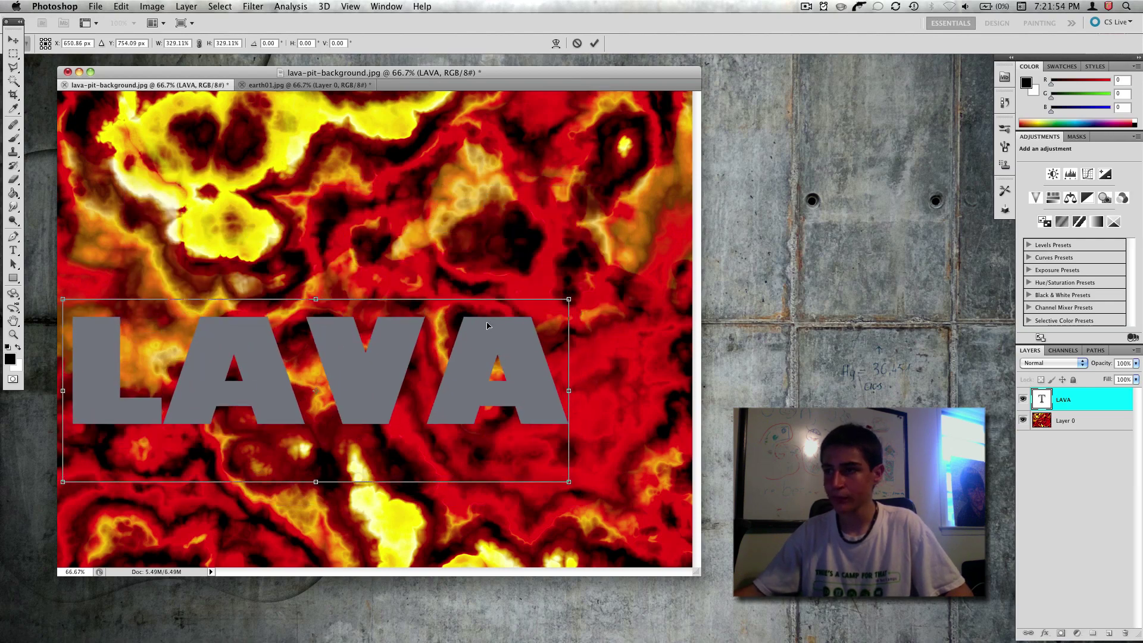
{"action": "left_click_drag", "start_coordinate": [569, 300], "coordinate": [595, 253]}
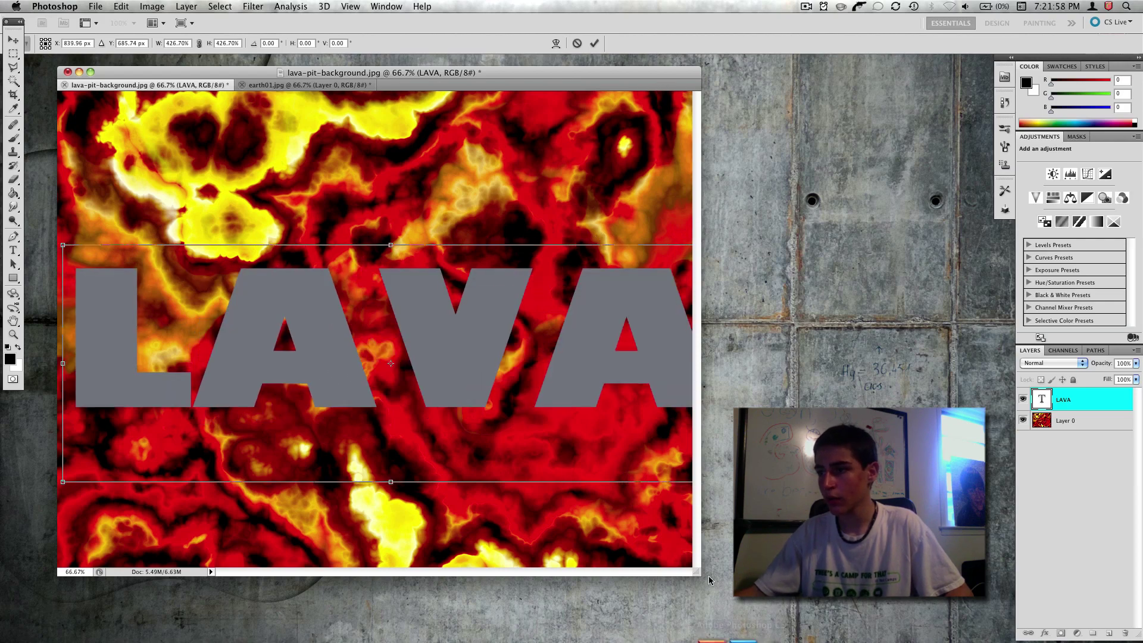
{"action": "left_click_drag", "start_coordinate": [695, 573], "coordinate": [774, 591]}
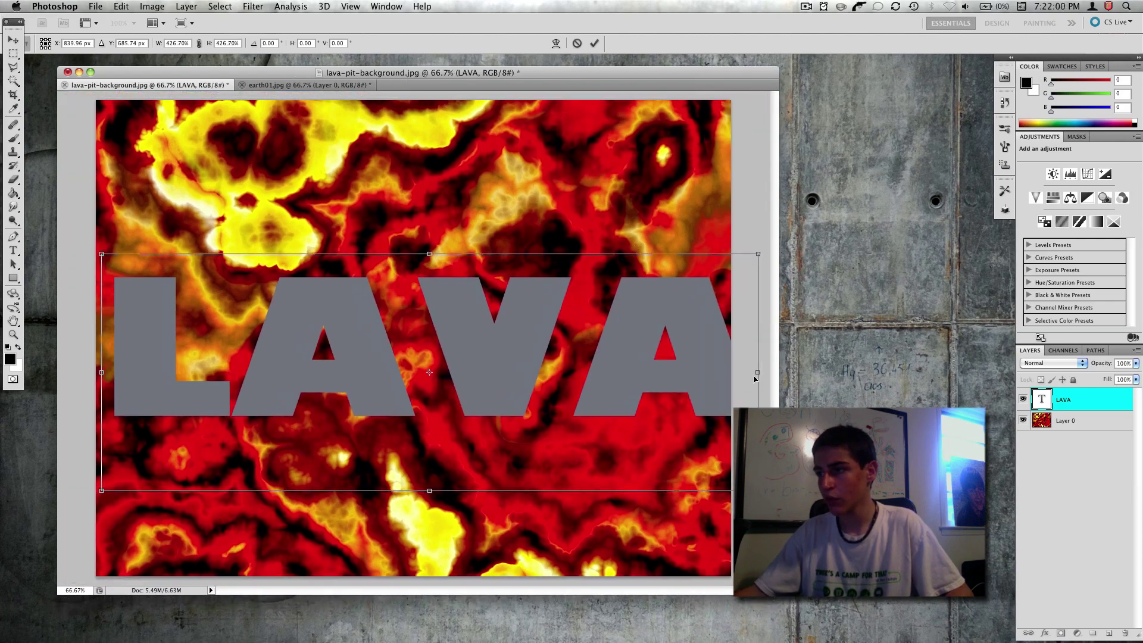
{"action": "left_click_drag", "start_coordinate": [757, 372], "coordinate": [714, 372]}
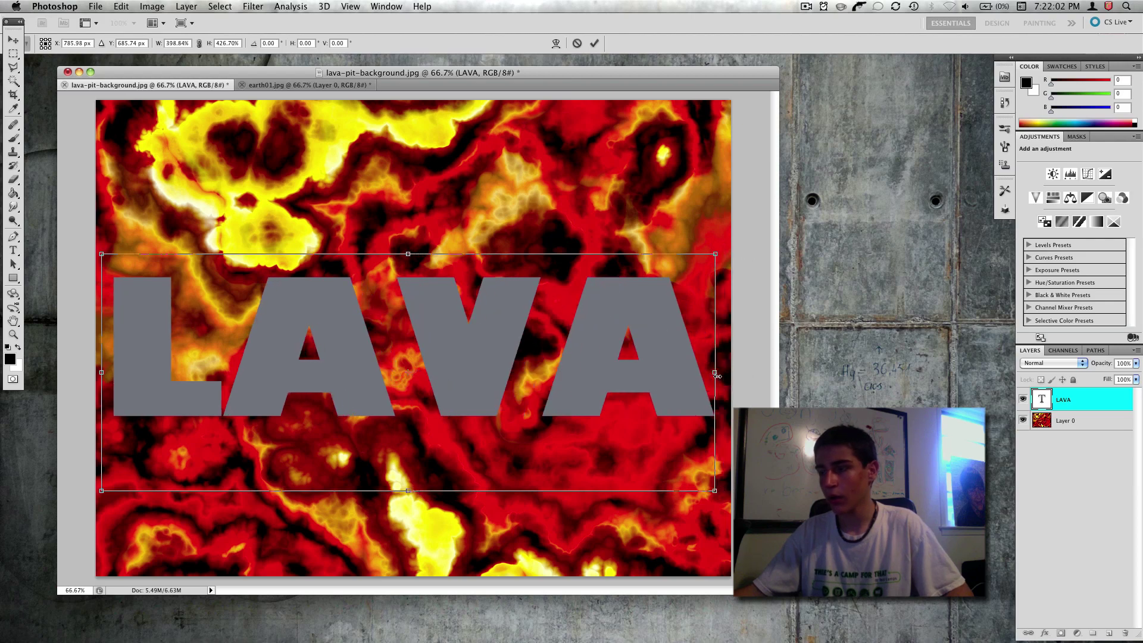
{"action": "left_click", "coordinate": [13, 40]}
{"action": "left_click", "coordinate": [678, 222]}
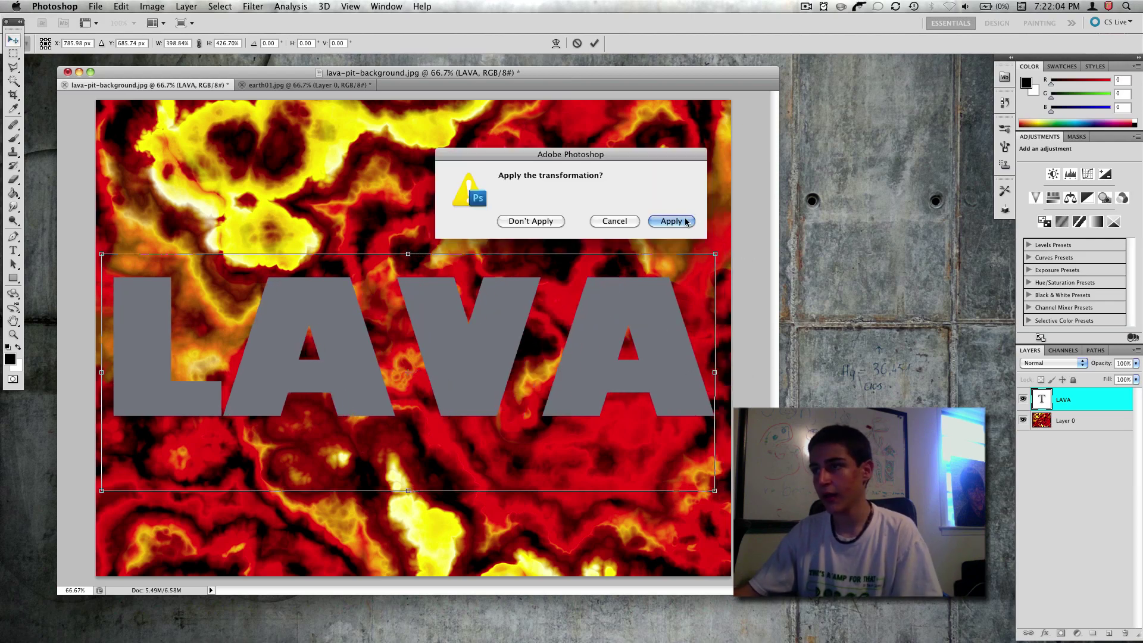
Step: Move Layer 0 above the LAVA text and make it a clipping mask
{"action": "left_click_drag", "start_coordinate": [1069, 421], "coordinate": [1060, 400]}
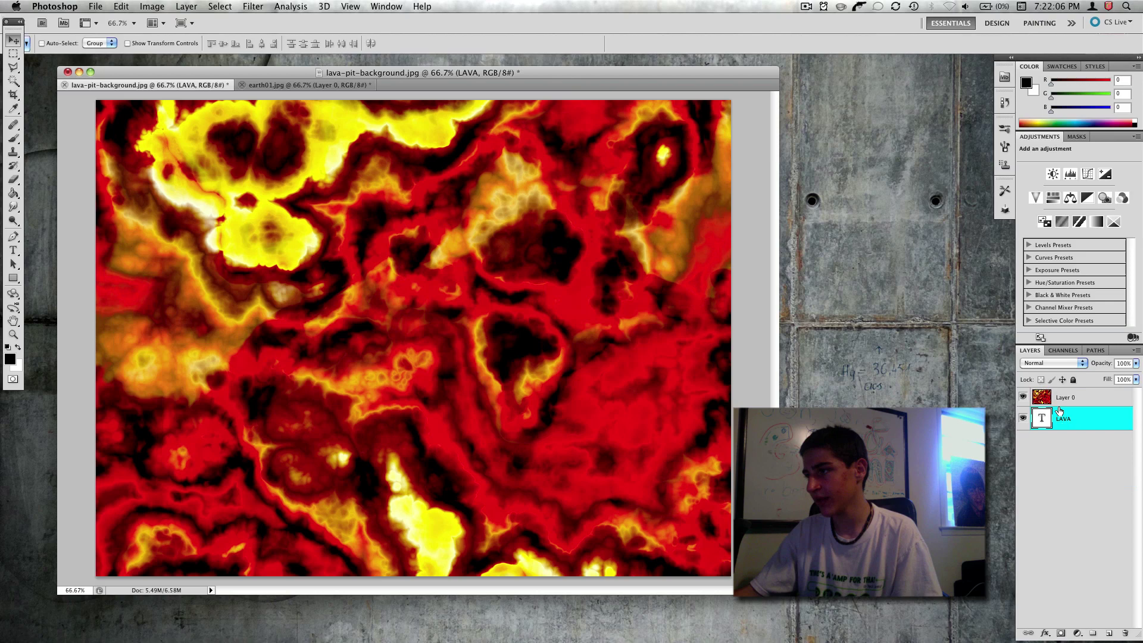
{"action": "right_click", "coordinate": [1061, 402]}
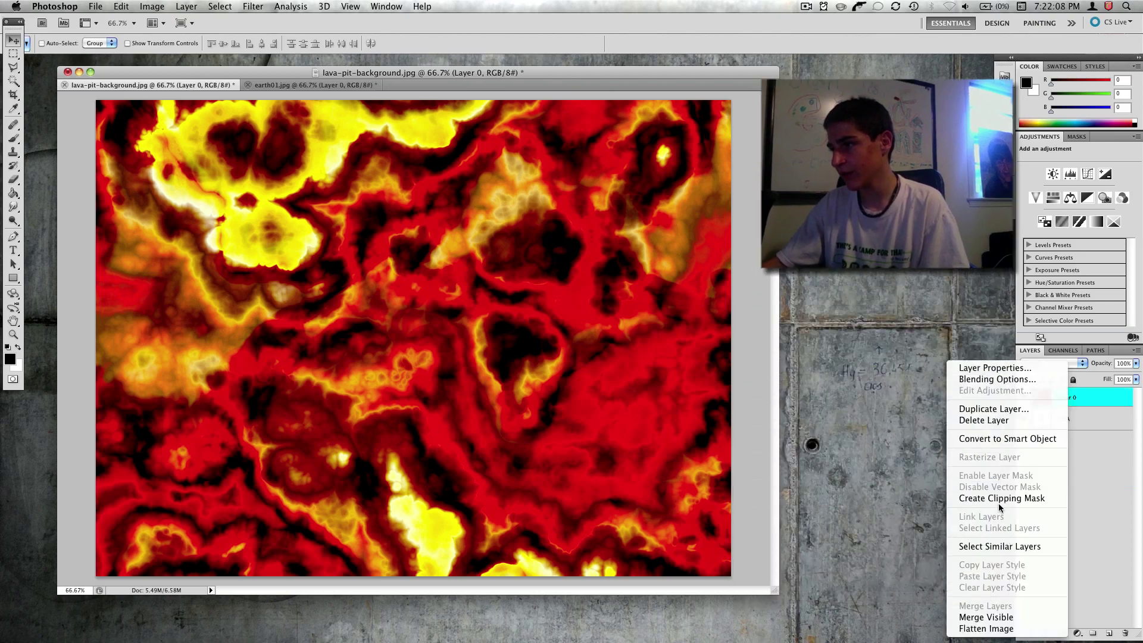
{"action": "left_click", "coordinate": [997, 500]}
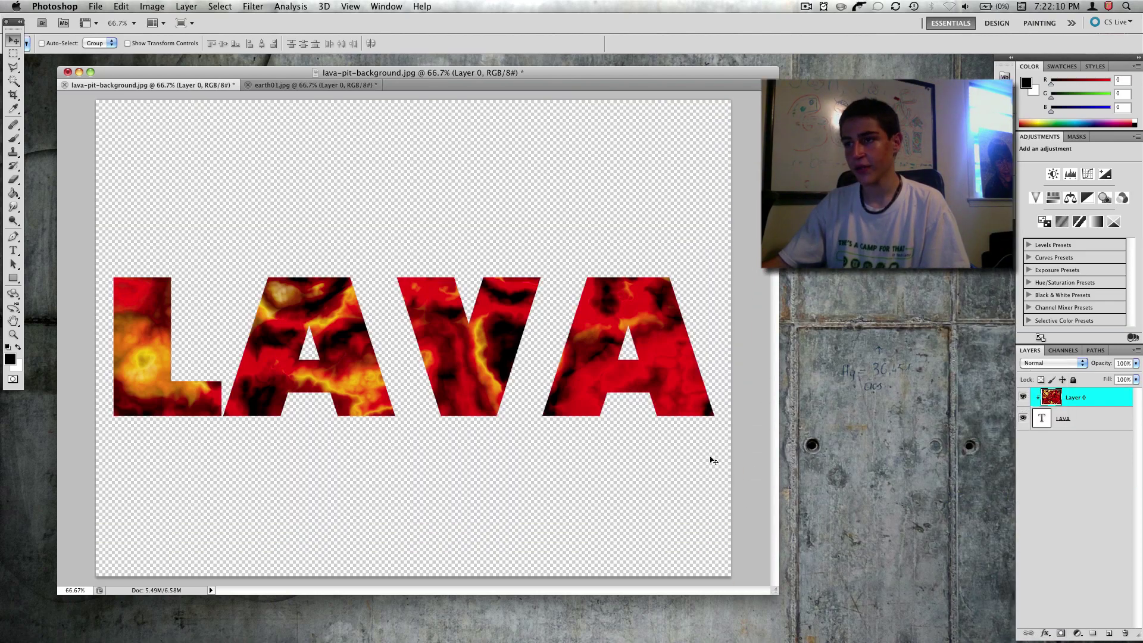
Step: Add a new Layer 1 below the LAVA text and fill it with black
{"action": "left_click", "coordinate": [1089, 418]}
{"action": "left_click", "coordinate": [1108, 633]}
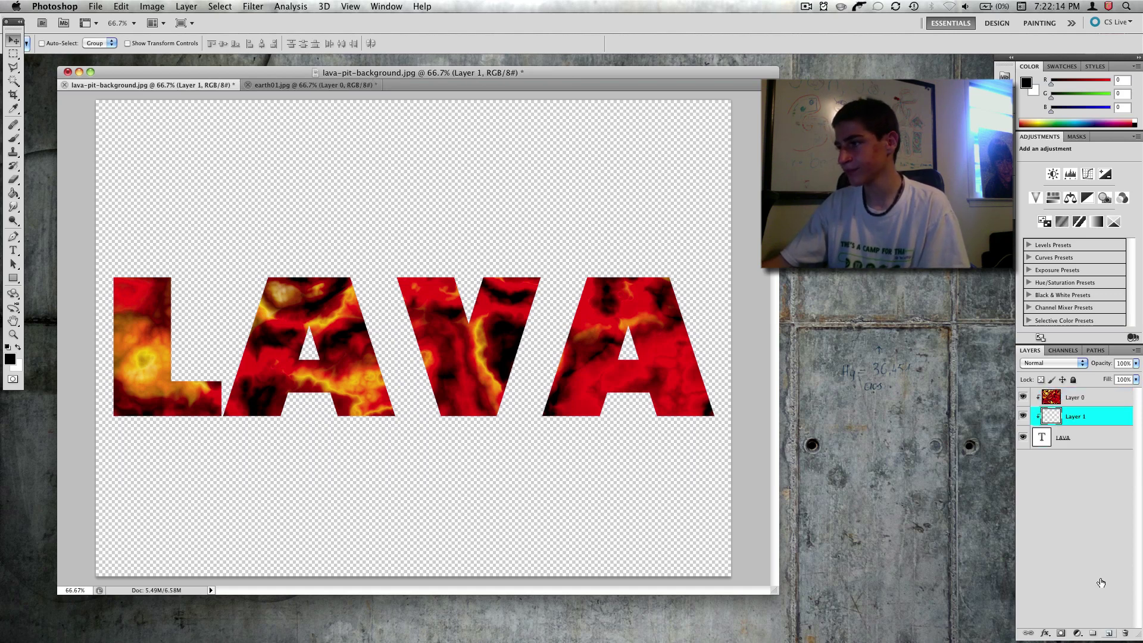
{"action": "left_click_drag", "start_coordinate": [1090, 424], "coordinate": [1097, 482]}
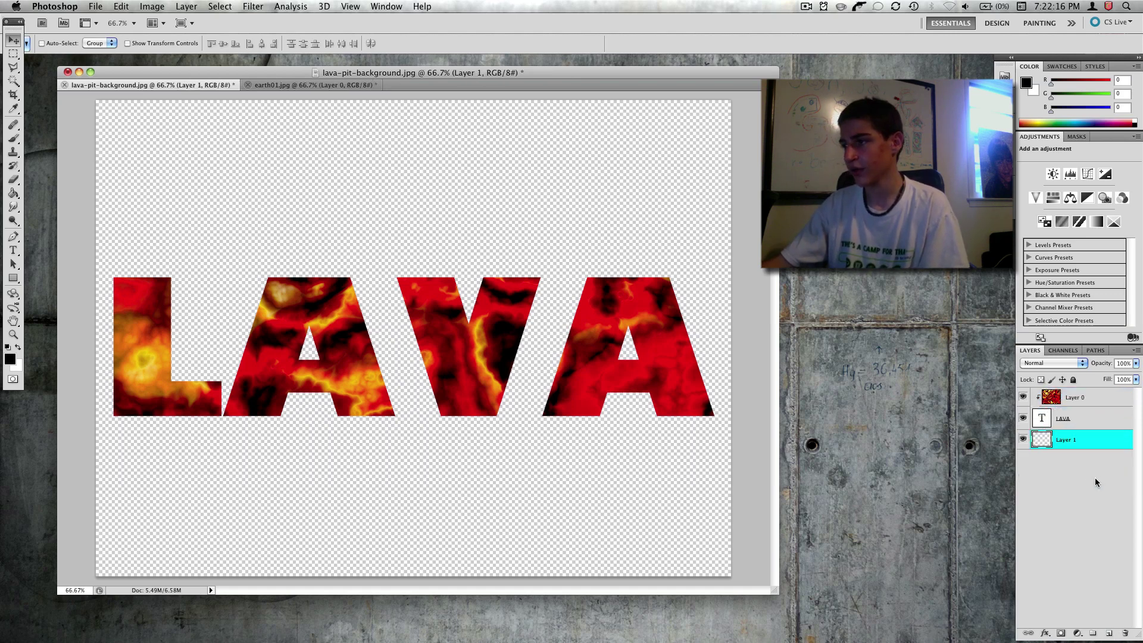
{"action": "left_click", "coordinate": [16, 193]}
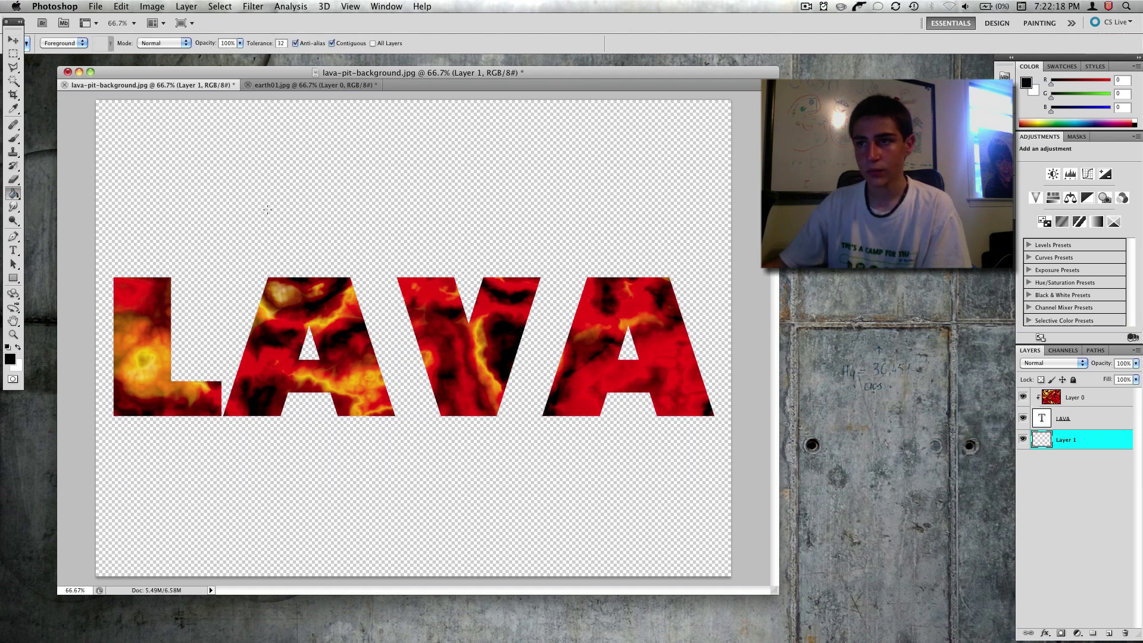
{"action": "left_click", "coordinate": [268, 210]}
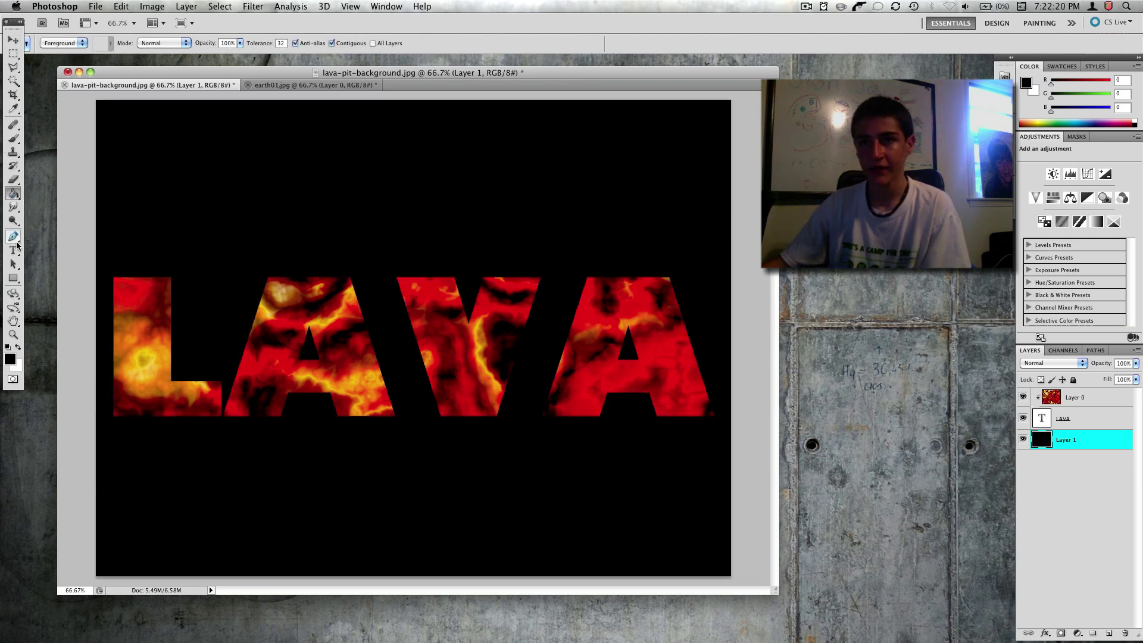
{"action": "left_click", "coordinate": [13, 138]}
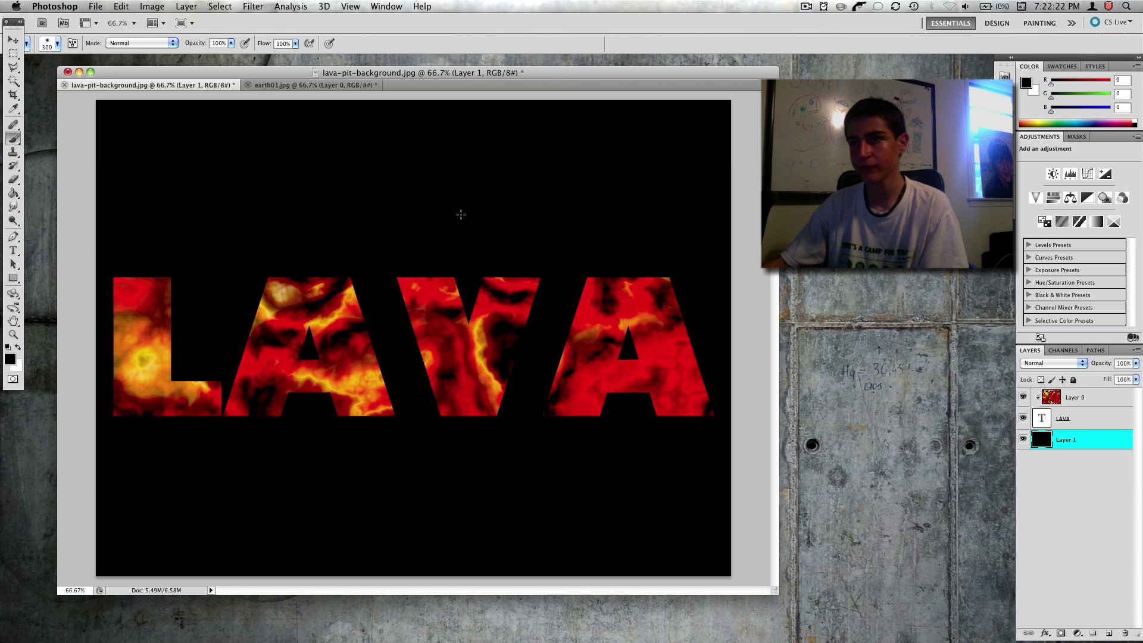
Step: Open the LAVA layer's blending options, then dismiss them without changes
{"action": "left_click", "coordinate": [1083, 416]}
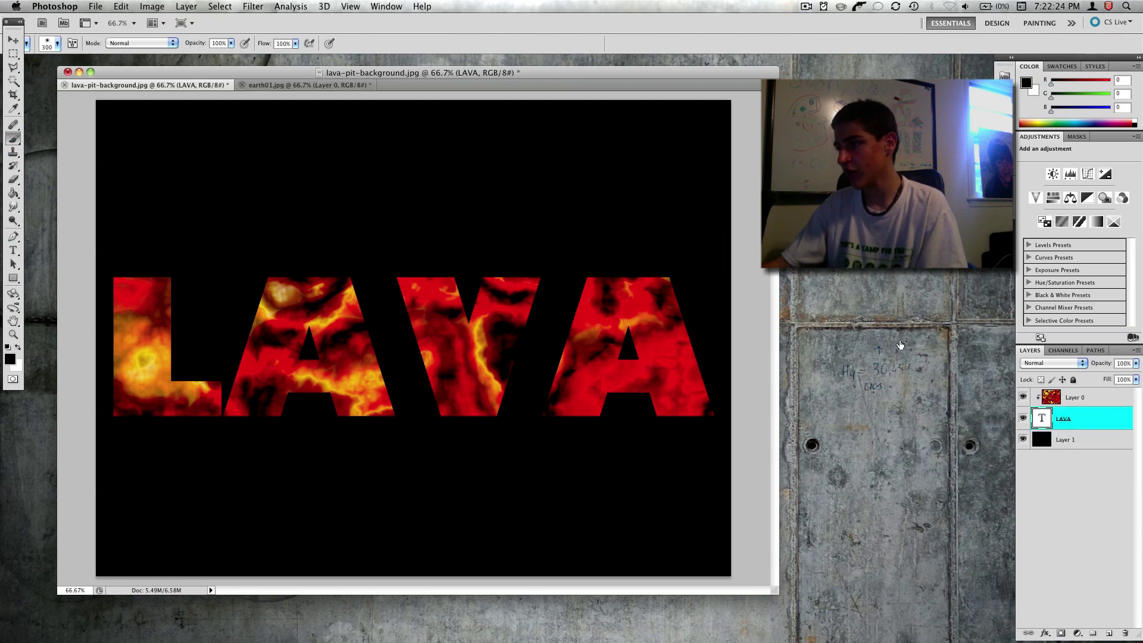
{"action": "double_click", "coordinate": [1102, 422]}
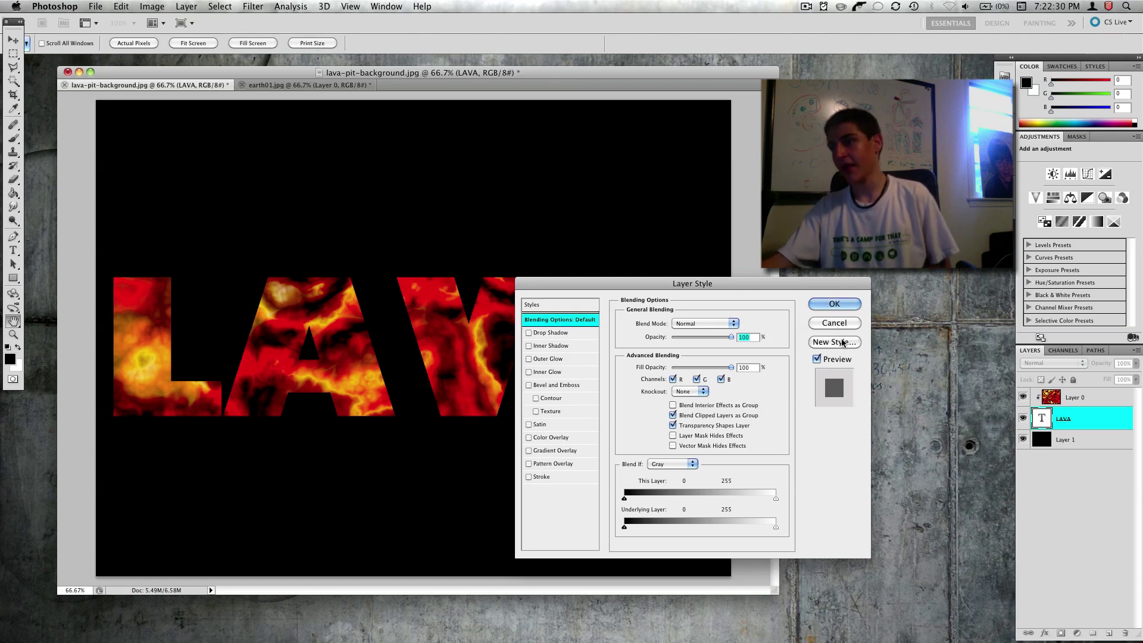
{"action": "key", "text": "Return"}
{"action": "key", "text": "b"}
Step: Release Layer 0 from its clipping mask and hide it
{"action": "left_click", "coordinate": [1109, 391]}
{"action": "right_click", "coordinate": [1109, 392]}
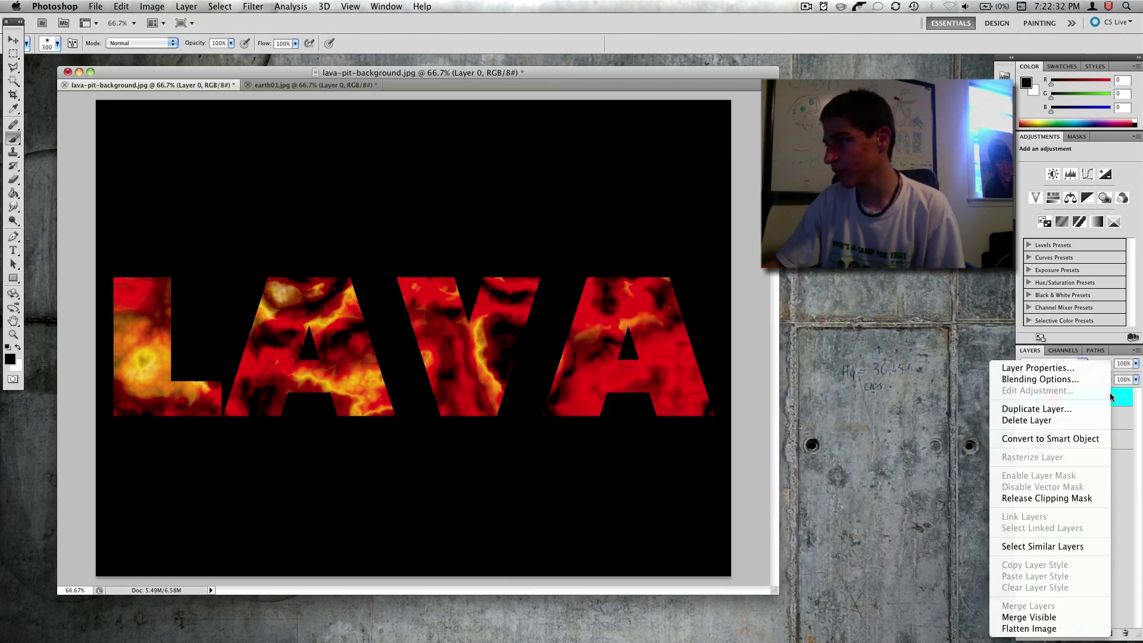
{"action": "left_click", "coordinate": [1057, 499]}
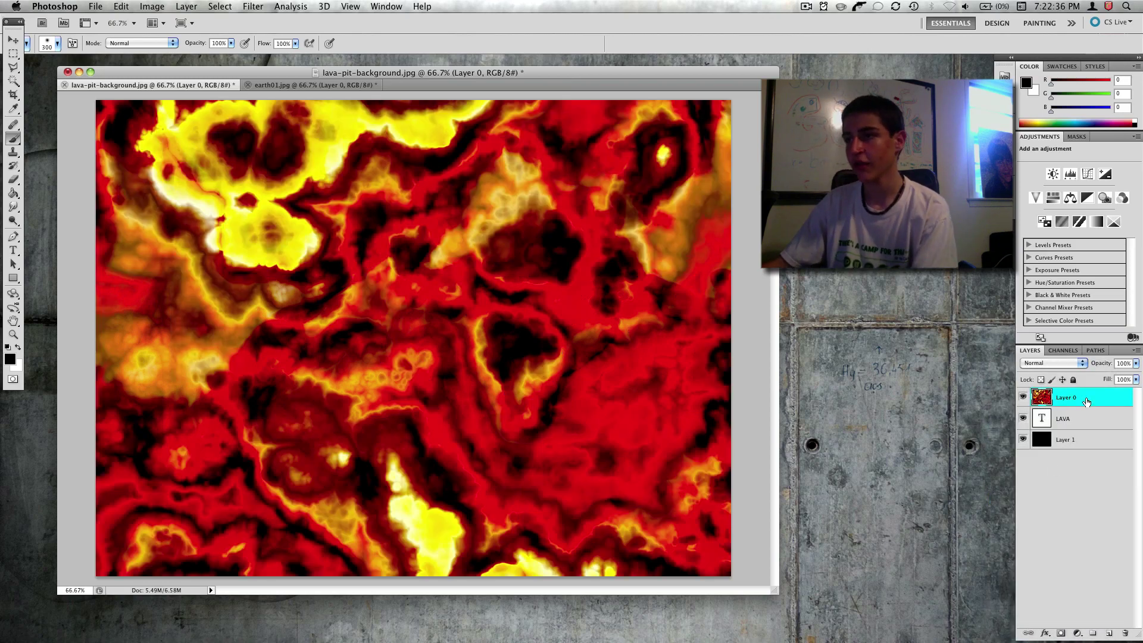
{"action": "left_click", "coordinate": [1024, 398]}
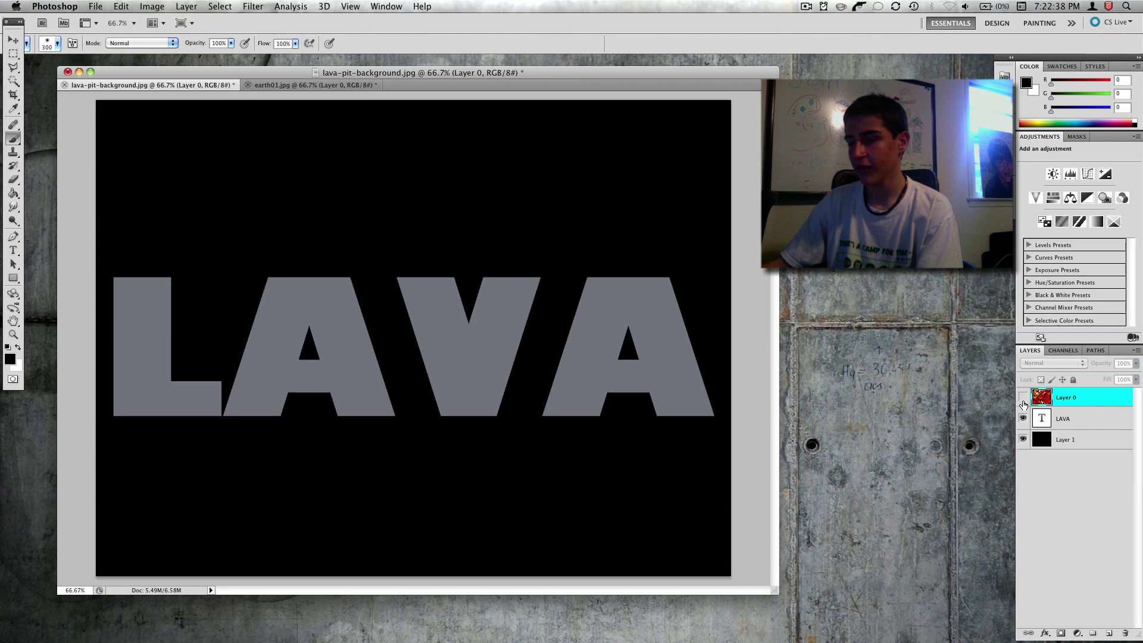
Step: Select the LAVA layer, choose the Eraser and rasterize the type
{"action": "left_click", "coordinate": [1083, 429]}
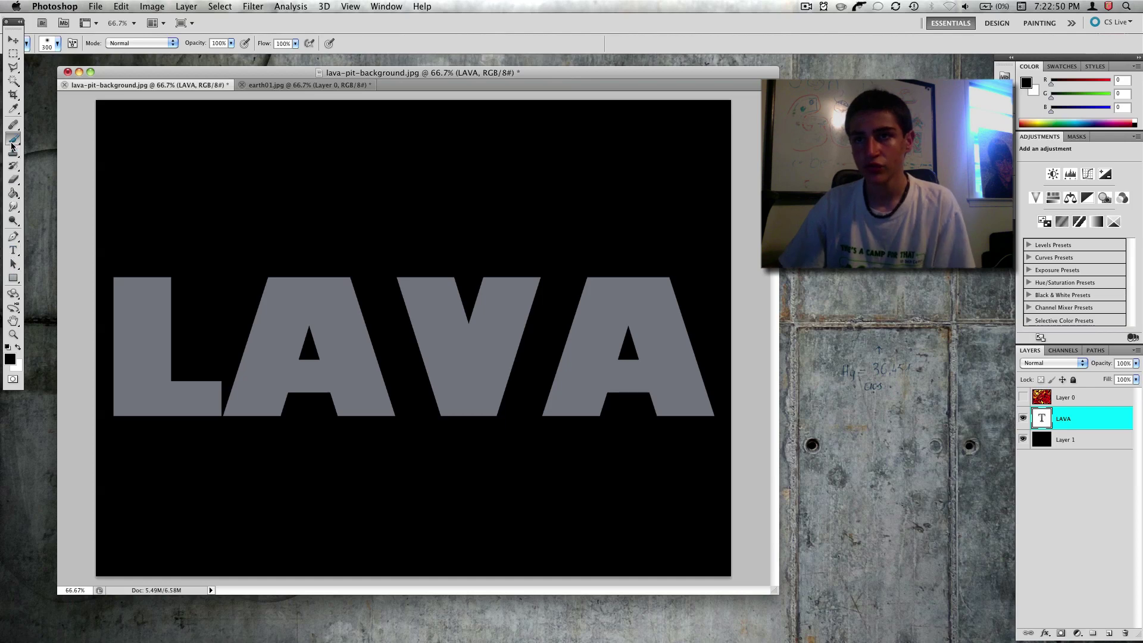
{"action": "left_click", "coordinate": [13, 180]}
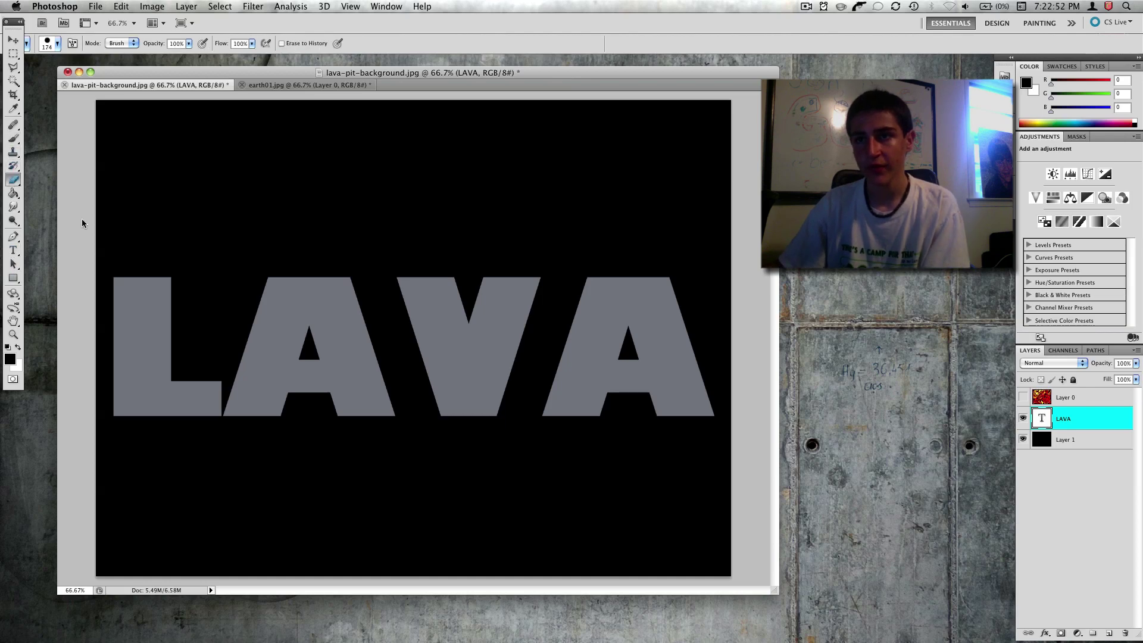
{"action": "right_click", "coordinate": [201, 208]}
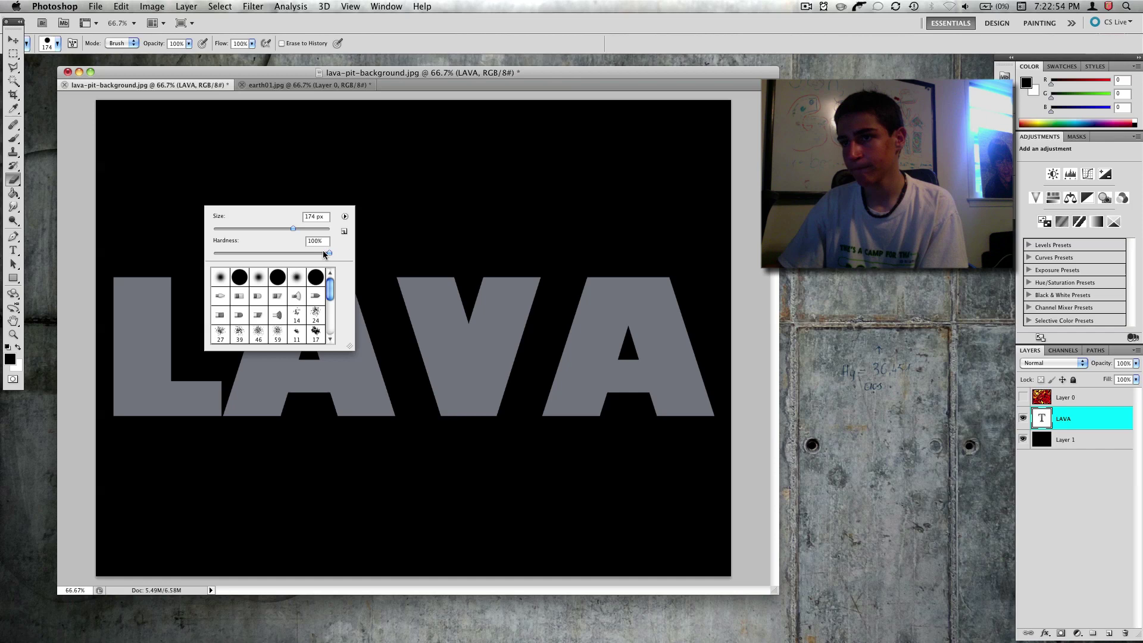
{"action": "left_click", "coordinate": [379, 236]}
{"action": "left_click", "coordinate": [669, 226]}
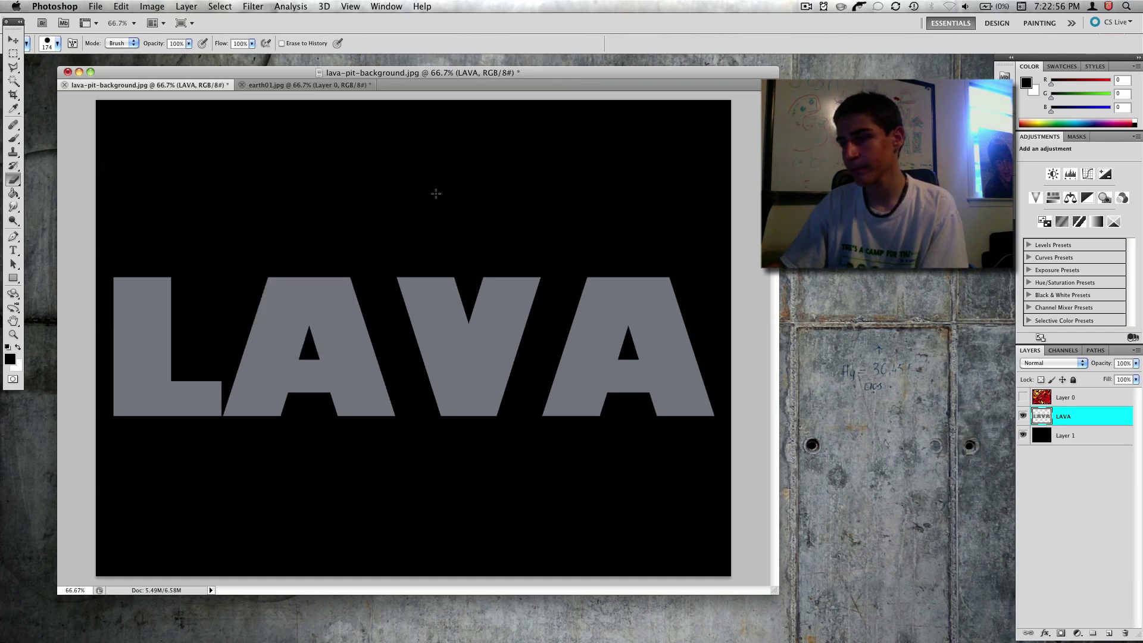
Step: Set a soft 0% hardness eraser at 133 px and trial-erase the last A, undoing it
{"action": "right_click", "coordinate": [411, 206]}
{"action": "left_click_drag", "start_coordinate": [405, 209], "coordinate": [345, 207]}
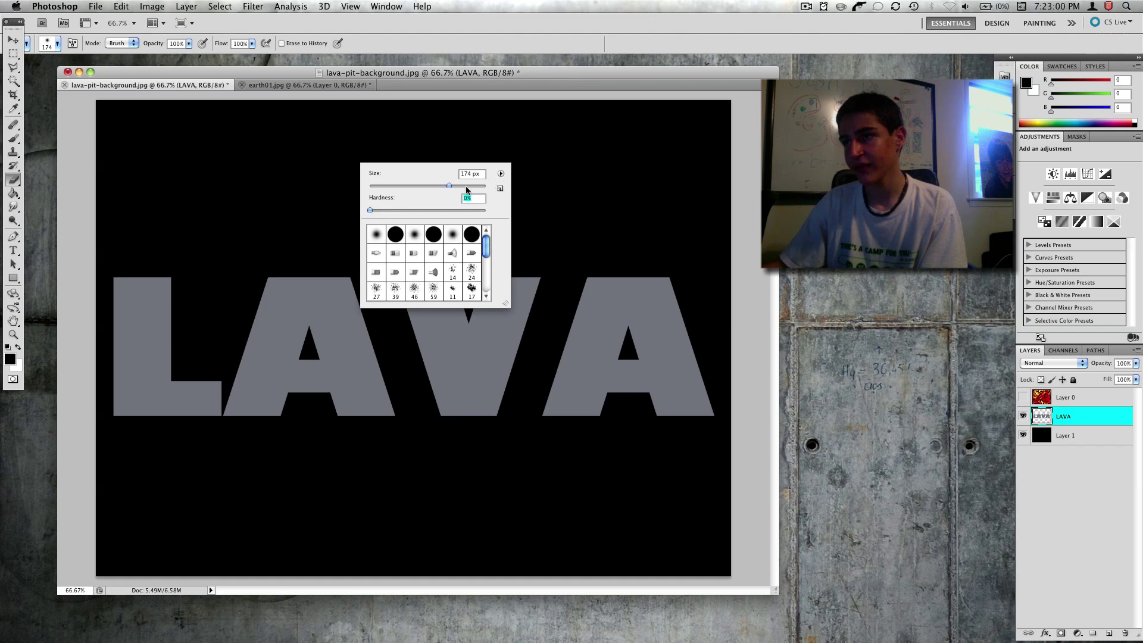
{"action": "left_click_drag", "start_coordinate": [451, 185], "coordinate": [421, 185]}
{"action": "key", "text": "Return"}
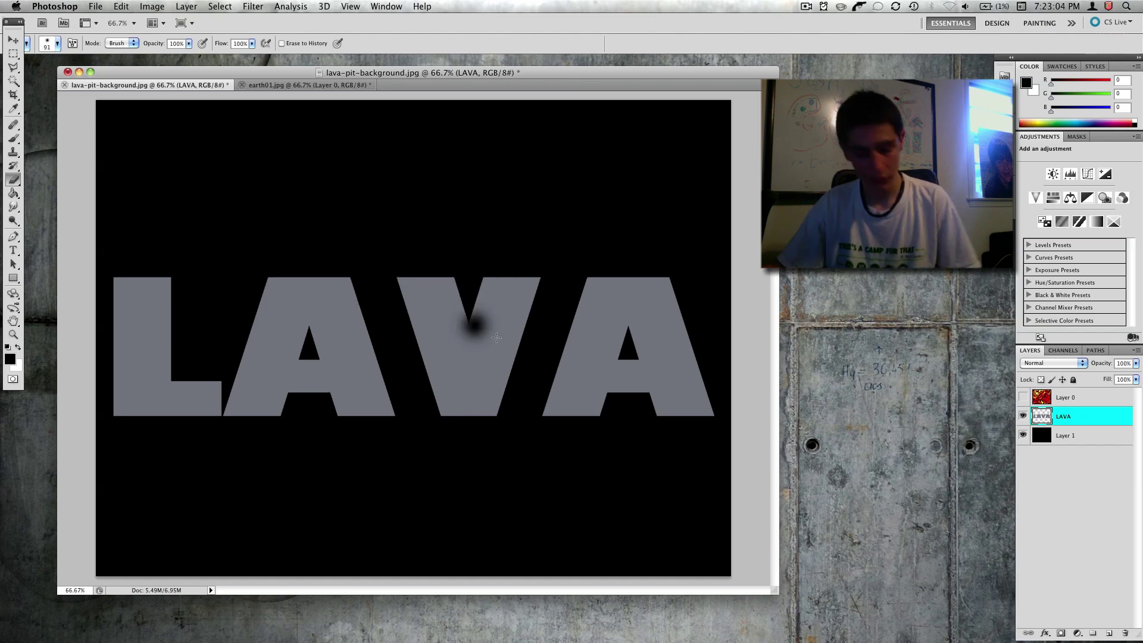
{"action": "right_click", "coordinate": [534, 296]}
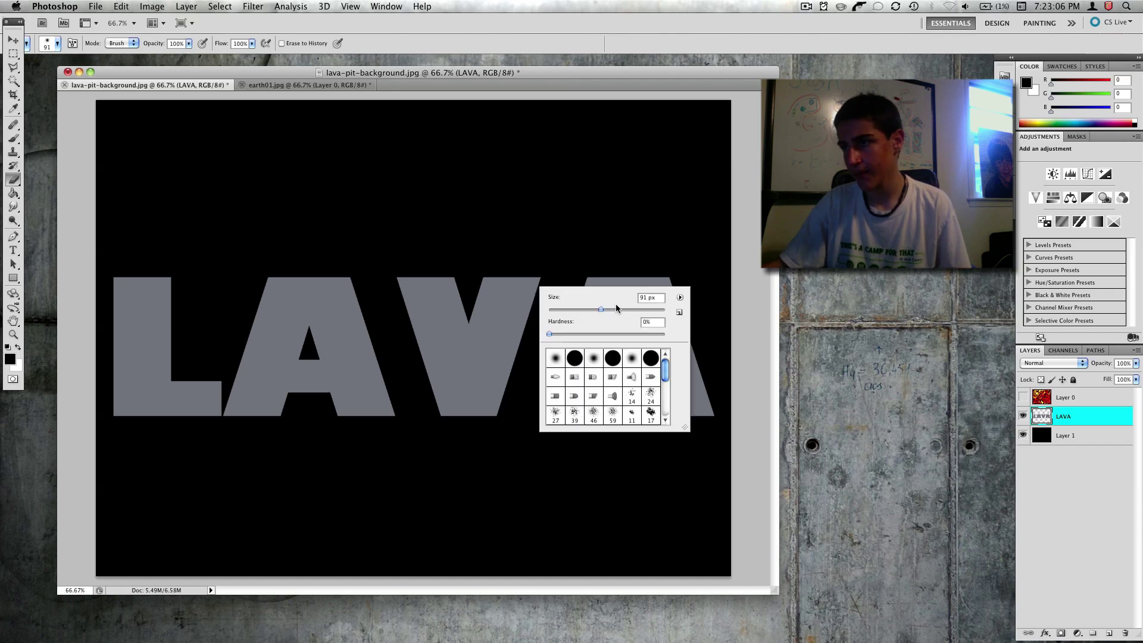
{"action": "left_click", "coordinate": [646, 225]}
{"action": "type", "text": "133"}
{"action": "key", "text": "Return"}
{"action": "left_click_drag", "start_coordinate": [662, 232], "coordinate": [709, 304]}
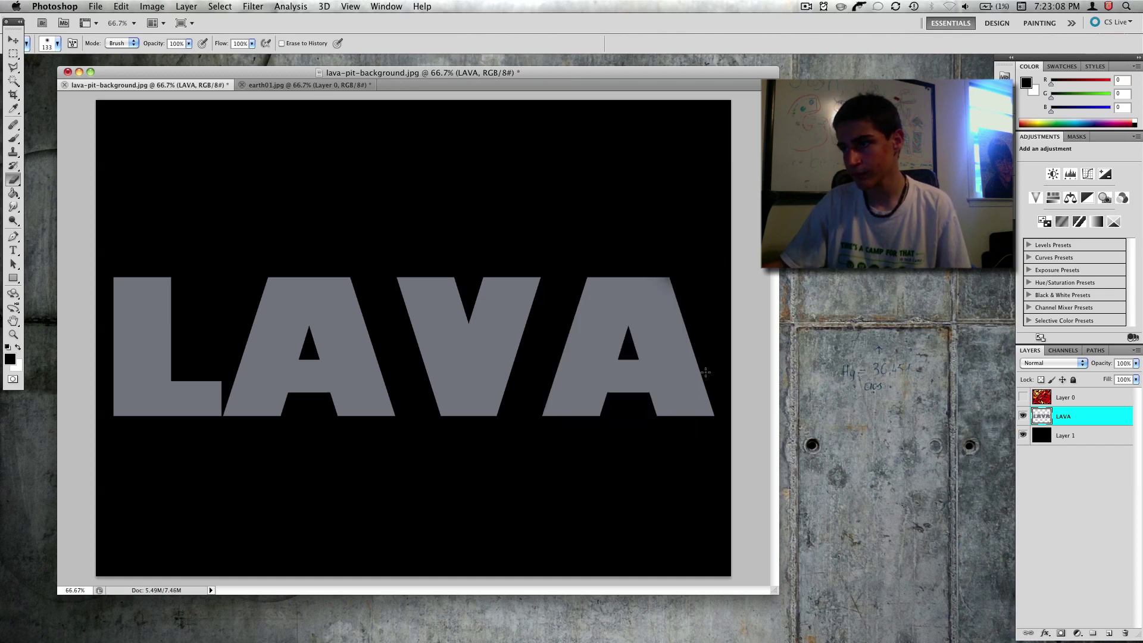
{"action": "left_click_drag", "start_coordinate": [706, 372], "coordinate": [694, 413]}
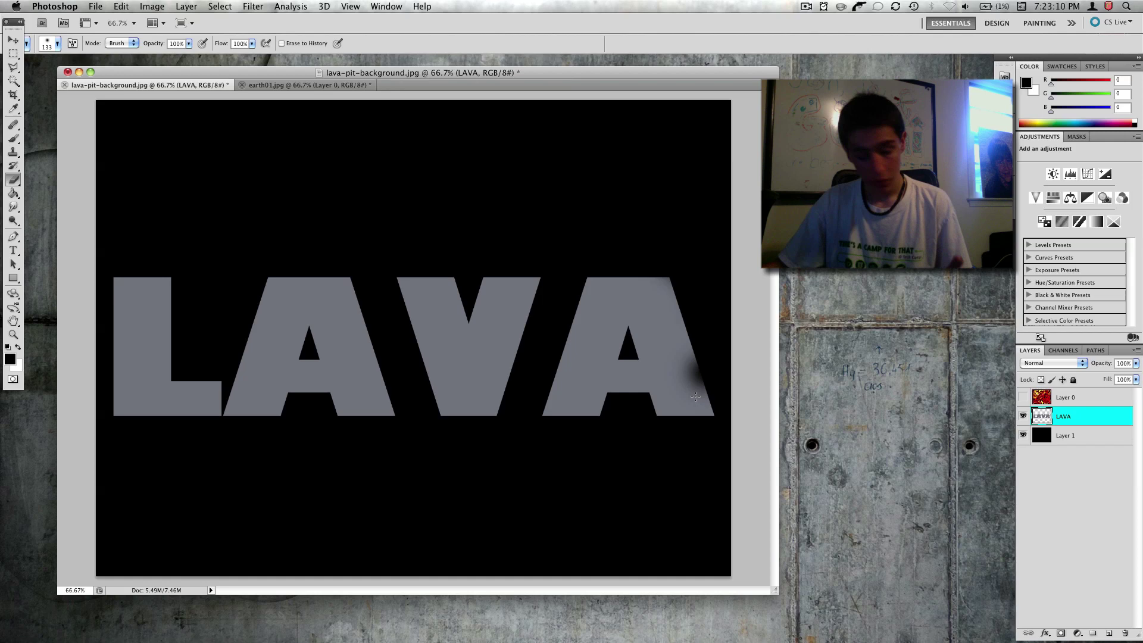
{"action": "key", "text": "super+z"}
Step: Enlarge the soft eraser to 288 px and fade patches across the last A, V and L
{"action": "right_click", "coordinate": [594, 246]}
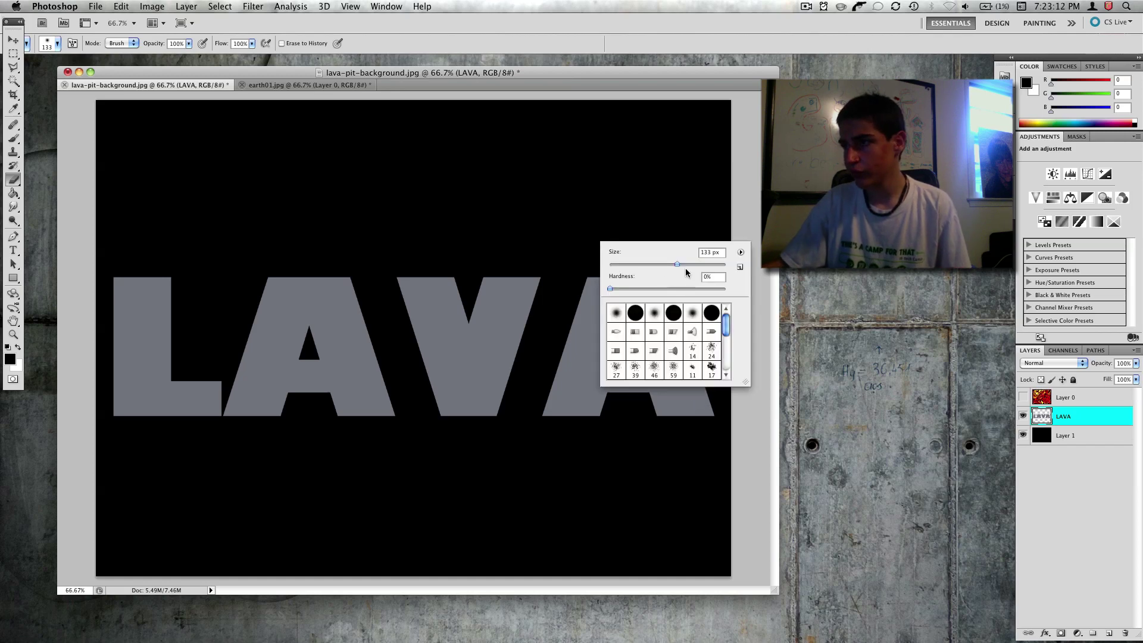
{"action": "left_click_drag", "start_coordinate": [687, 266], "coordinate": [701, 272]}
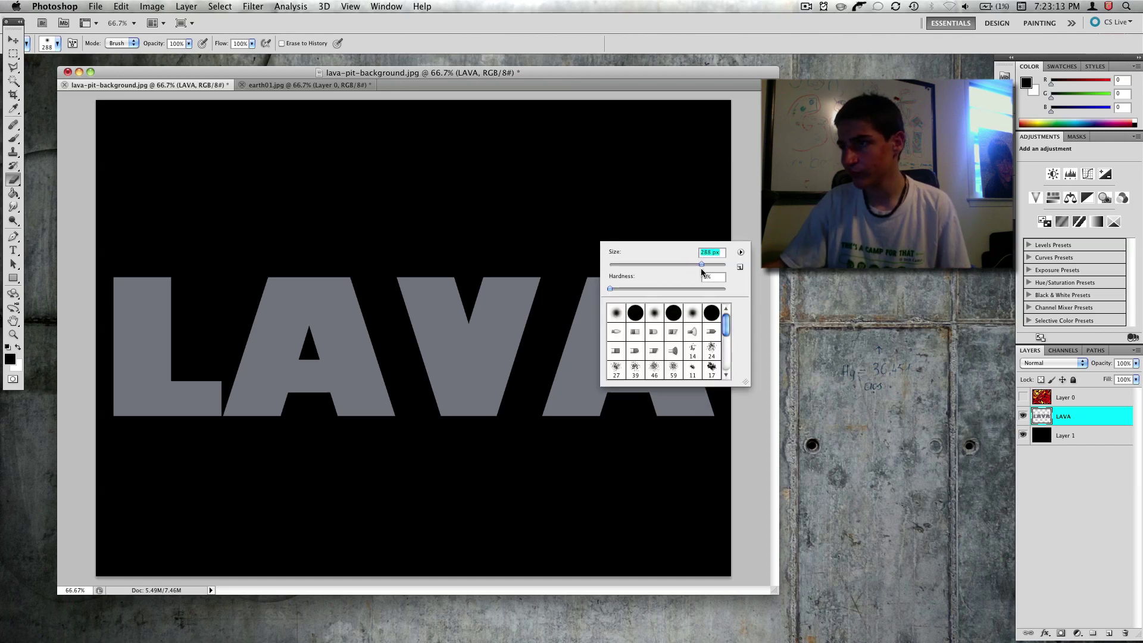
{"action": "left_click", "coordinate": [754, 368]}
{"action": "left_click_drag", "start_coordinate": [718, 375], "coordinate": [690, 297]}
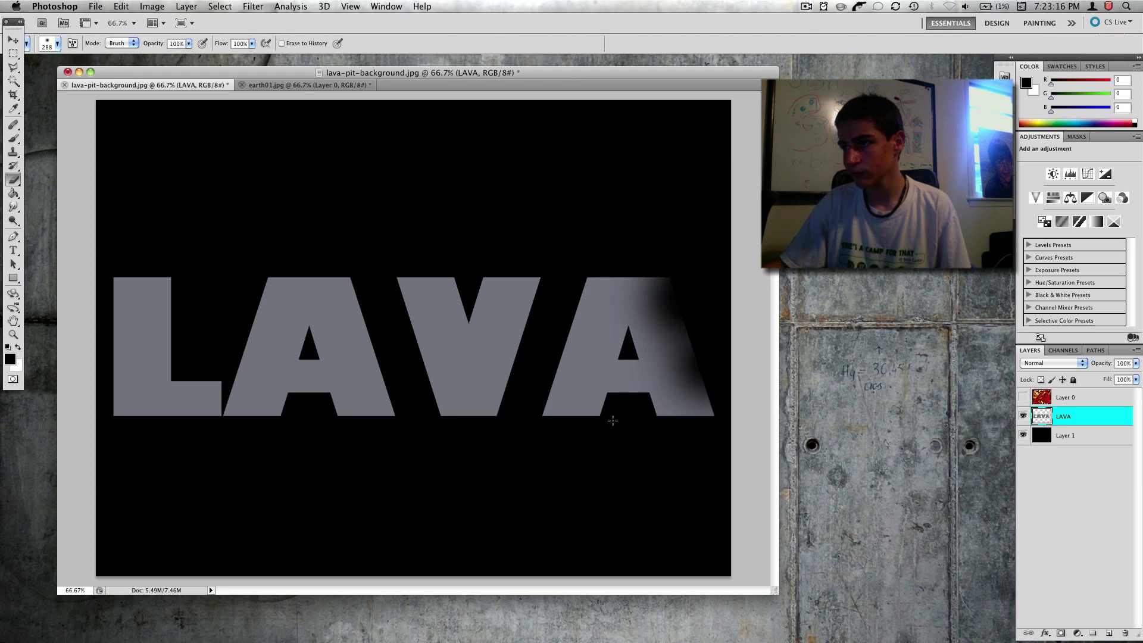
{"action": "mouse_move", "coordinate": [612, 421]}
{"action": "left_mouse_down"}
{"action": "mouse_move", "coordinate": [572, 387]}
{"action": "mouse_move", "coordinate": [542, 333]}
{"action": "mouse_move", "coordinate": [591, 204]}
{"action": "left_mouse_up"}
{"action": "mouse_move", "coordinate": [524, 279]}
{"action": "left_mouse_down"}
{"action": "mouse_move", "coordinate": [497, 396]}
{"action": "mouse_move", "coordinate": [378, 255]}
{"action": "mouse_move", "coordinate": [350, 436]}
{"action": "mouse_move", "coordinate": [236, 366]}
{"action": "mouse_move", "coordinate": [155, 296]}
{"action": "left_mouse_up"}
{"action": "left_click_drag", "start_coordinate": [122, 360], "coordinate": [189, 418]}
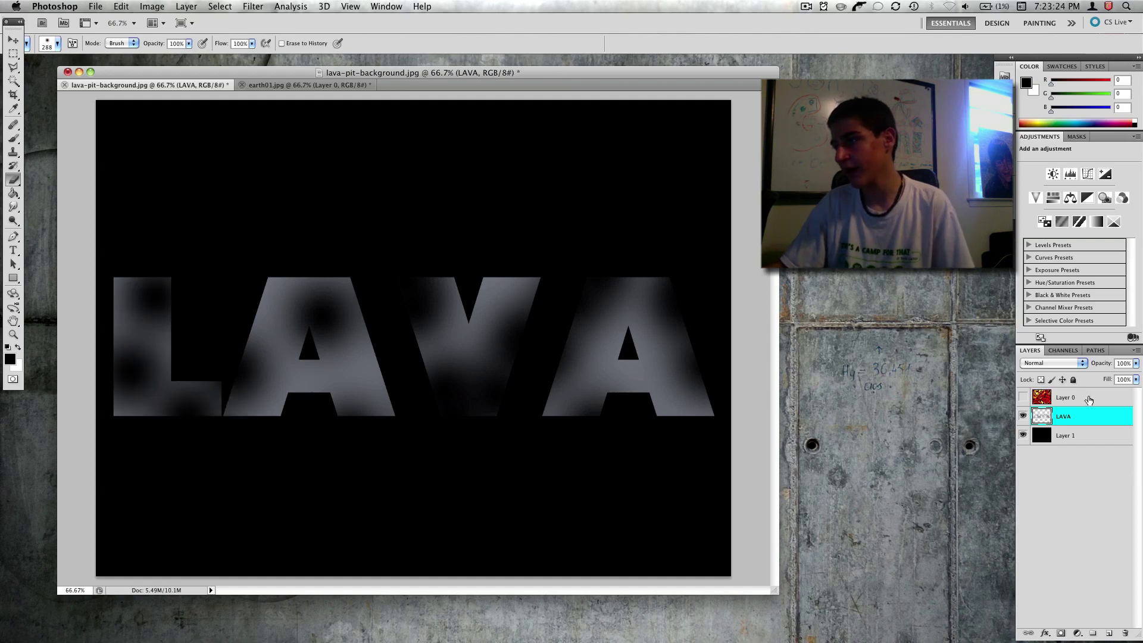
Step: Show Layer 0 again and clip it to the LAVA letters
{"action": "left_click", "coordinate": [1083, 402]}
{"action": "left_click", "coordinate": [1023, 397]}
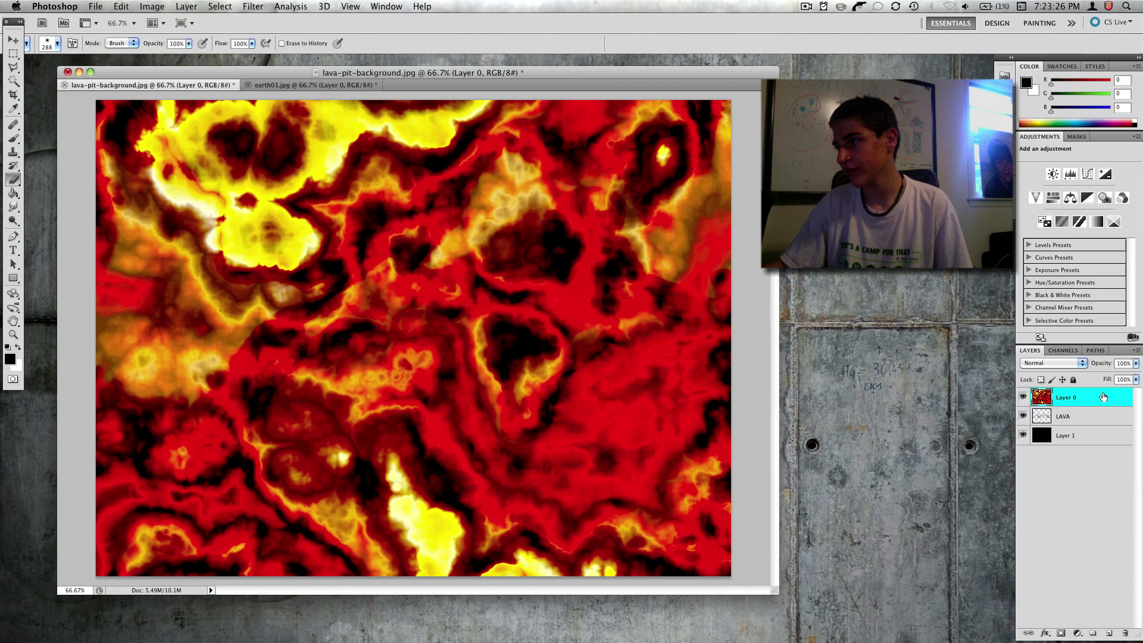
{"action": "right_click", "coordinate": [1066, 398]}
{"action": "left_click", "coordinate": [1062, 498]}
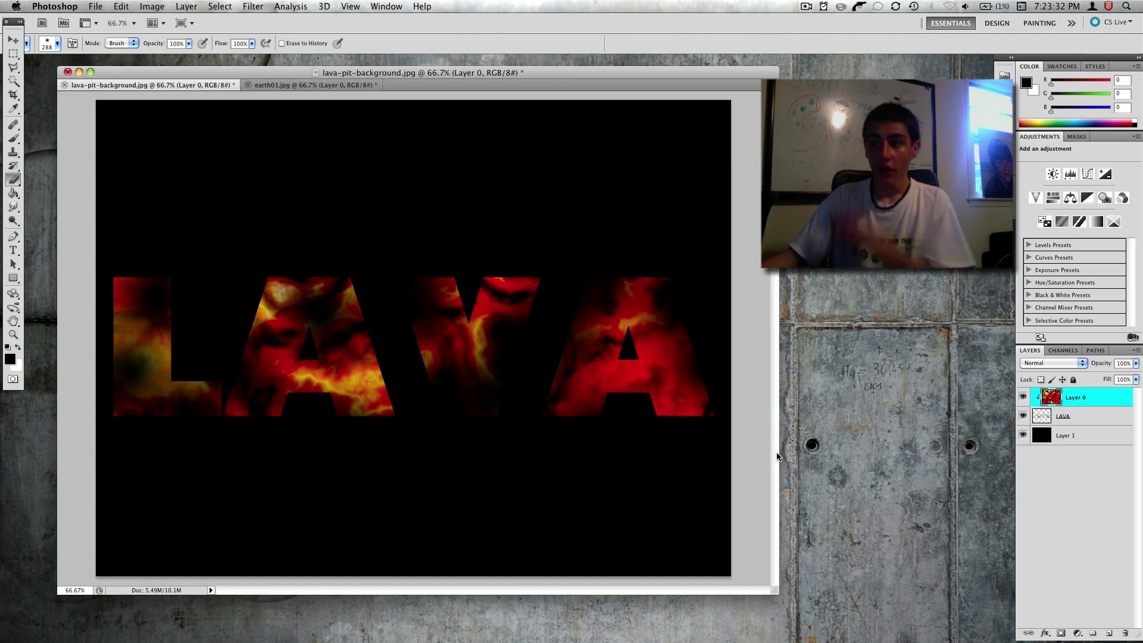
Step: Erase more soft patches on the second A, the first A and the top of the L
{"action": "left_click", "coordinate": [1106, 422]}
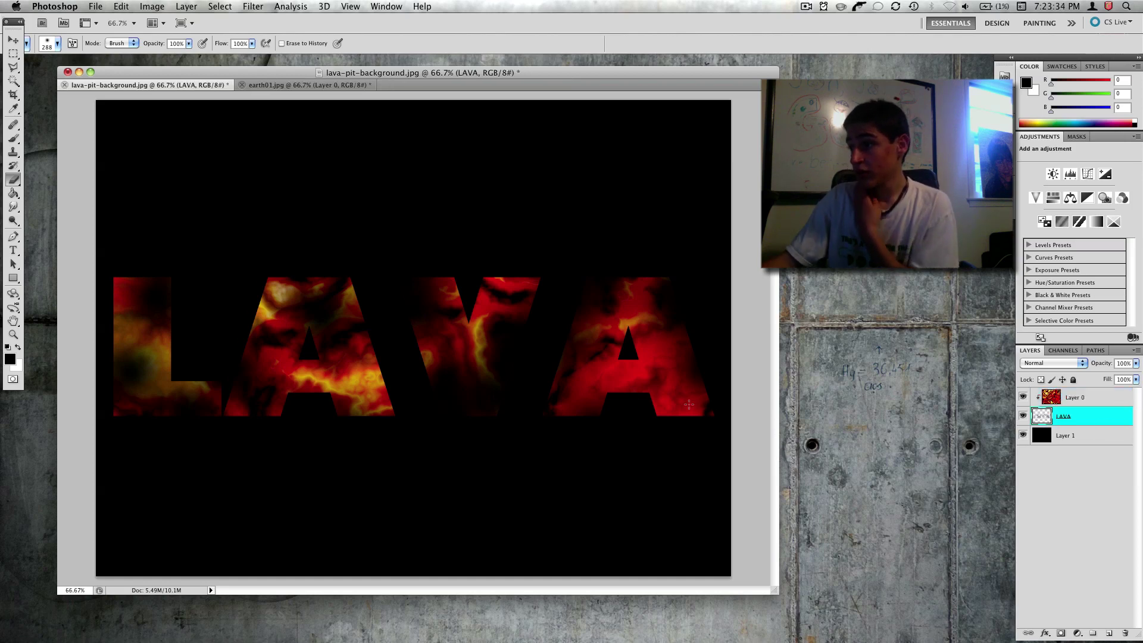
{"action": "left_click", "coordinate": [616, 390]}
{"action": "left_click", "coordinate": [655, 393]}
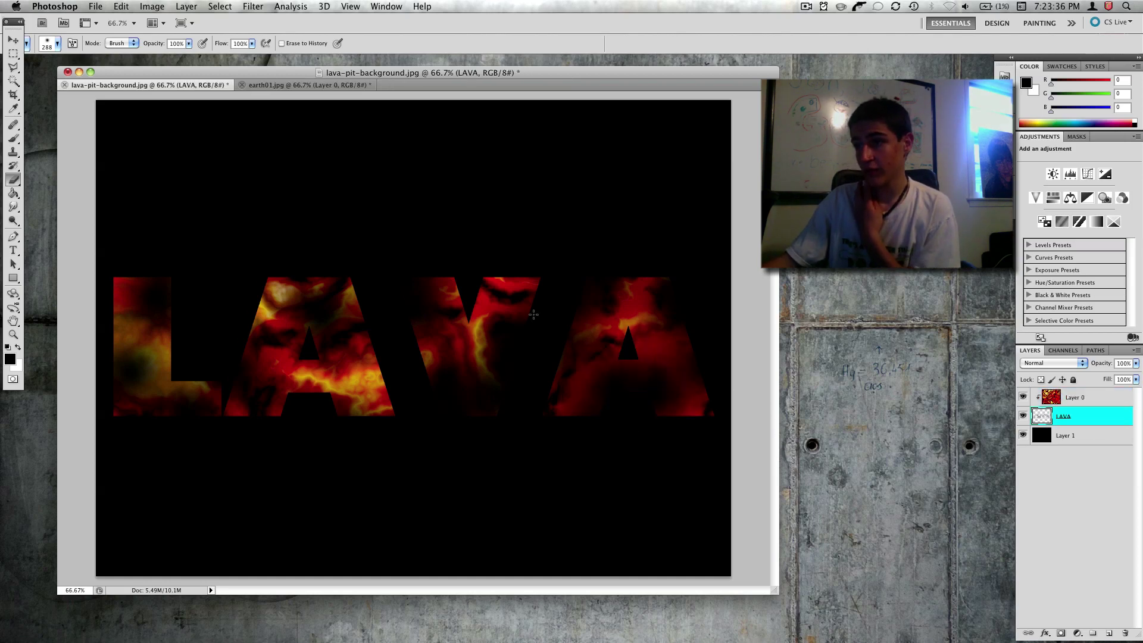
{"action": "left_click", "coordinate": [258, 323]}
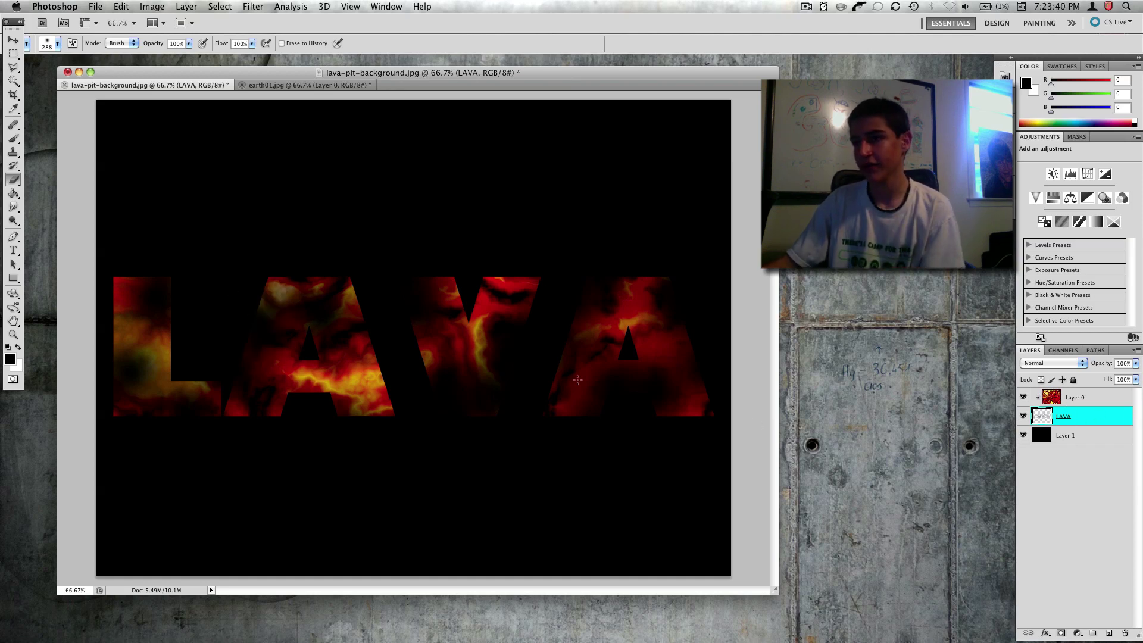
{"action": "left_click", "coordinate": [140, 295]}
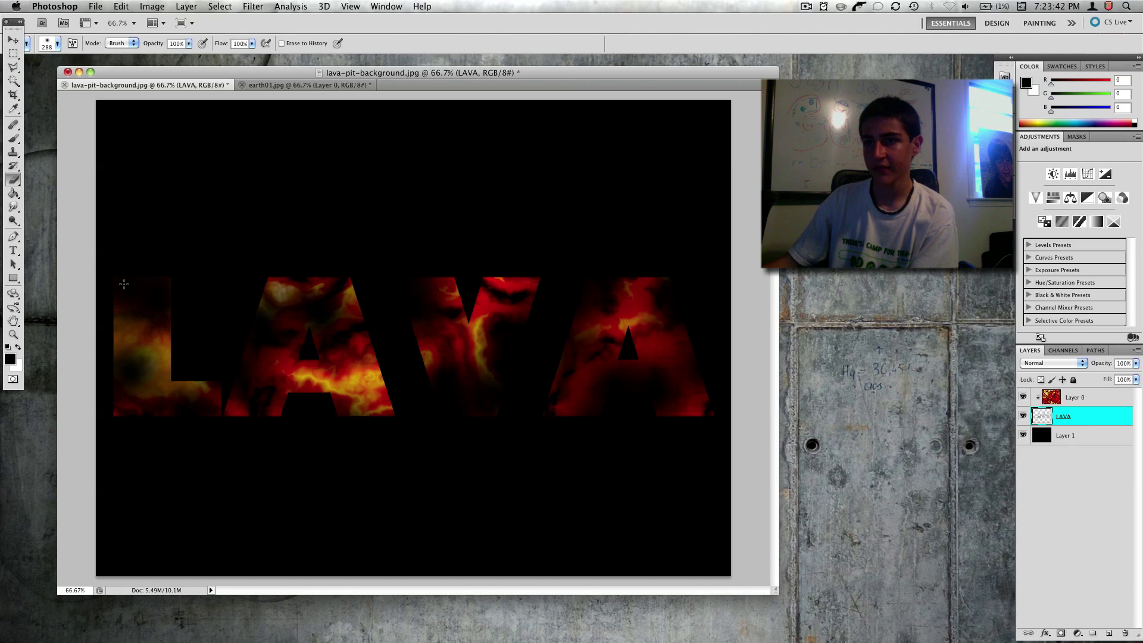
{"action": "left_click_drag", "start_coordinate": [16, 24], "coordinate": [13, 25]}
Step: Slide the Layer 0 lava texture to a new spot inside the letters, then activate Finder
{"action": "left_click", "coordinate": [12, 41]}
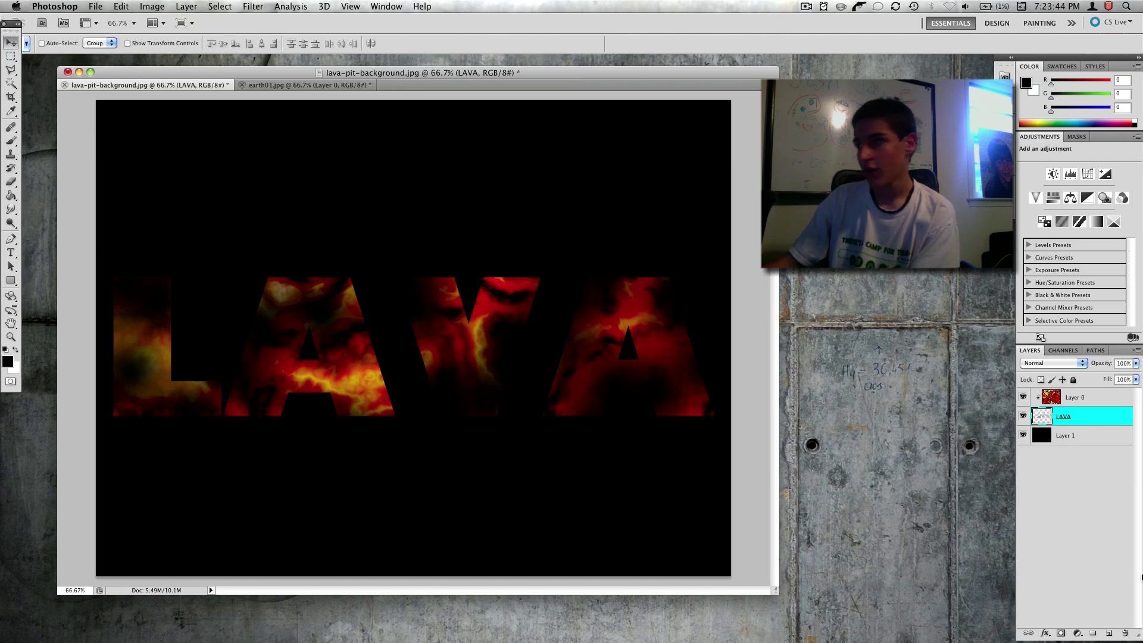
{"action": "left_click", "coordinate": [1089, 402]}
{"action": "left_click_drag", "start_coordinate": [571, 348], "coordinate": [685, 312]}
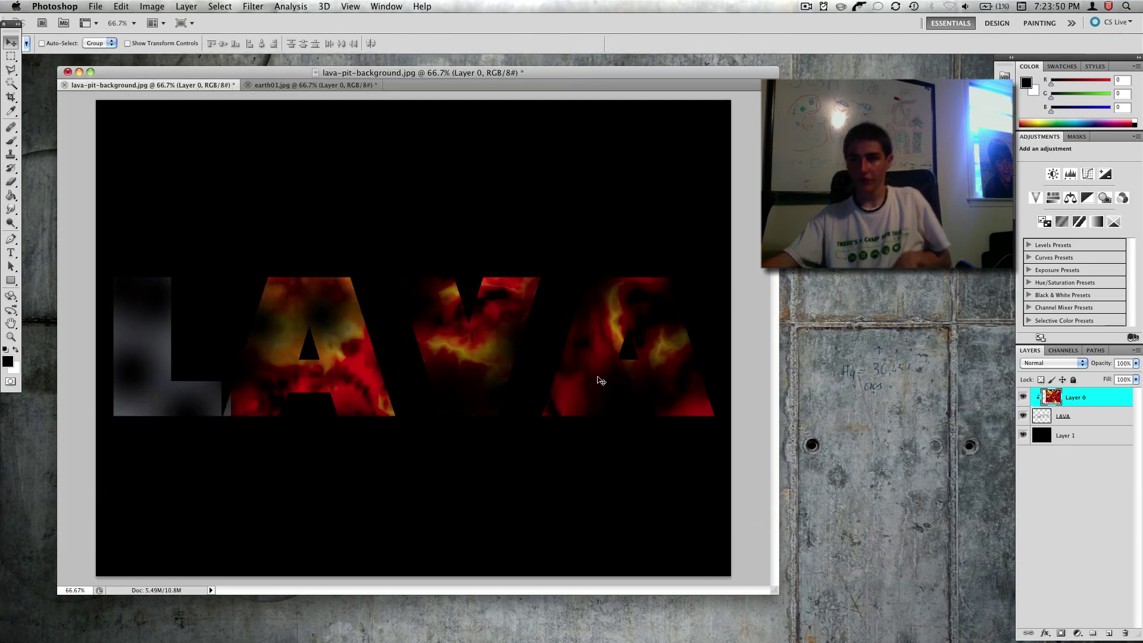
{"action": "left_click_drag", "start_coordinate": [438, 359], "coordinate": [280, 321]}
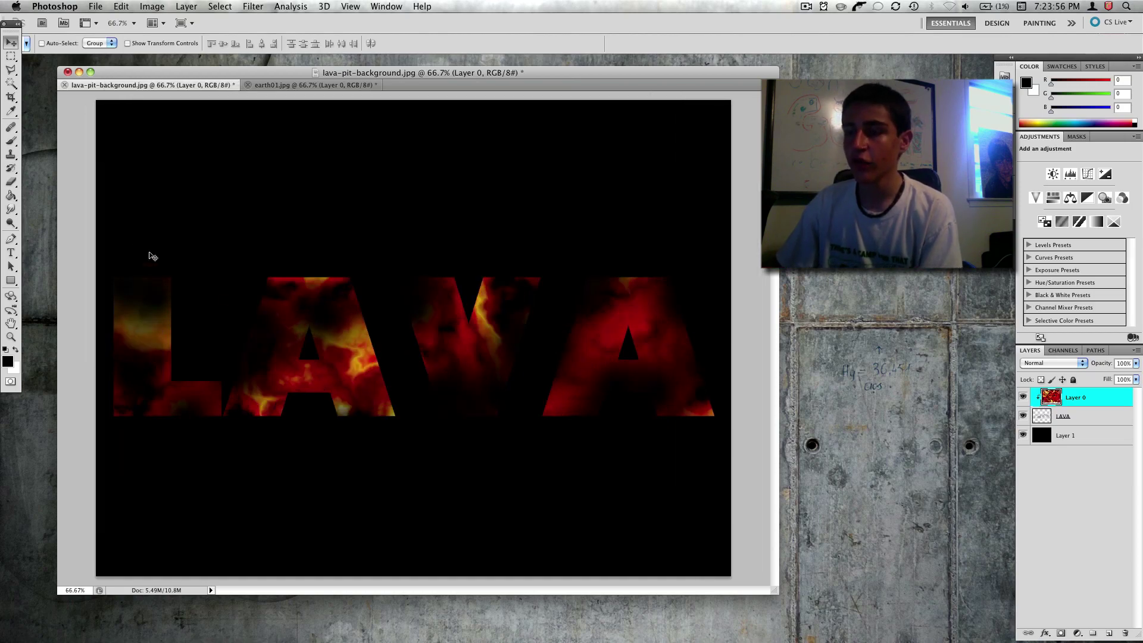
{"action": "left_click", "coordinate": [55, 155]}
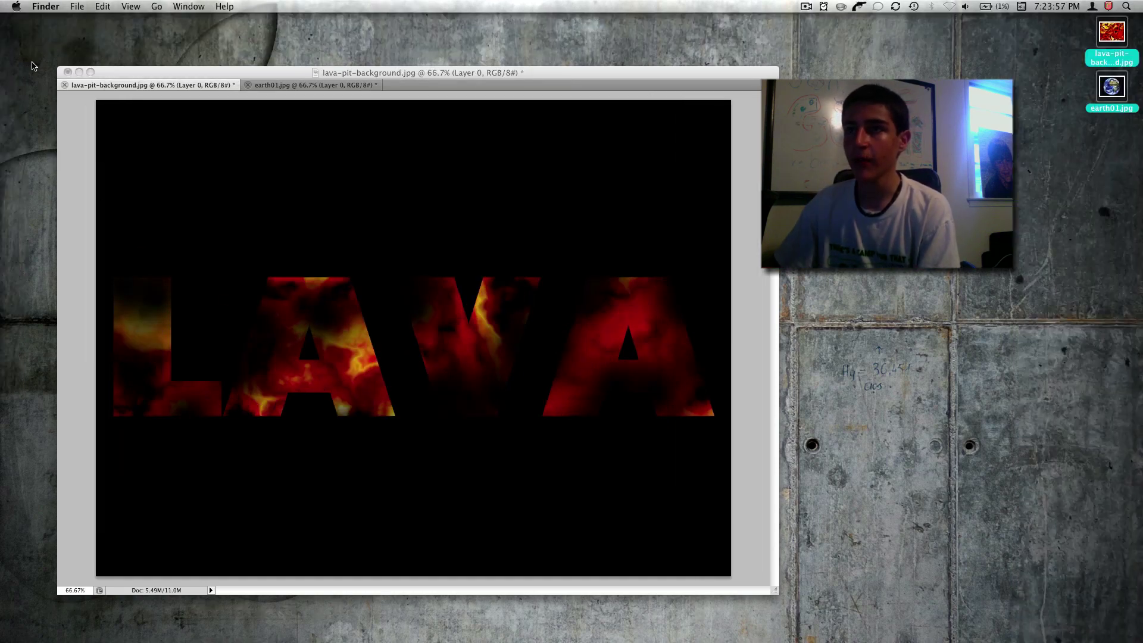
Step: Bring Photoshop forward, view the earth01.jpg document, then return to lava-pit-background.jpg
{"action": "left_click", "coordinate": [272, 84]}
{"action": "left_click", "coordinate": [271, 84]}
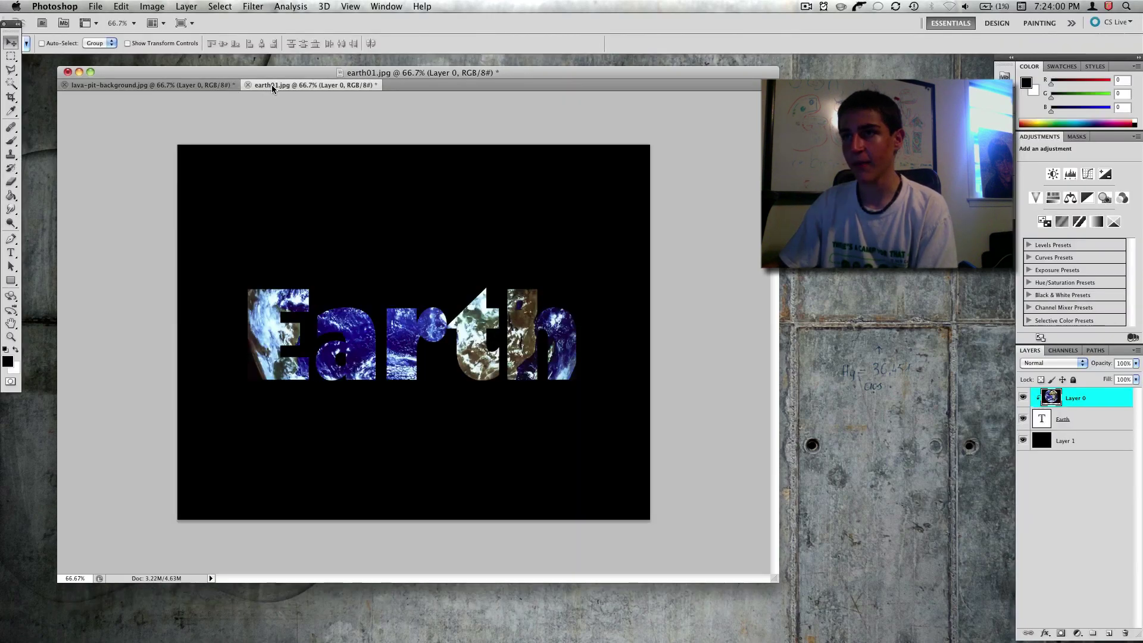
{"action": "left_click", "coordinate": [184, 85]}
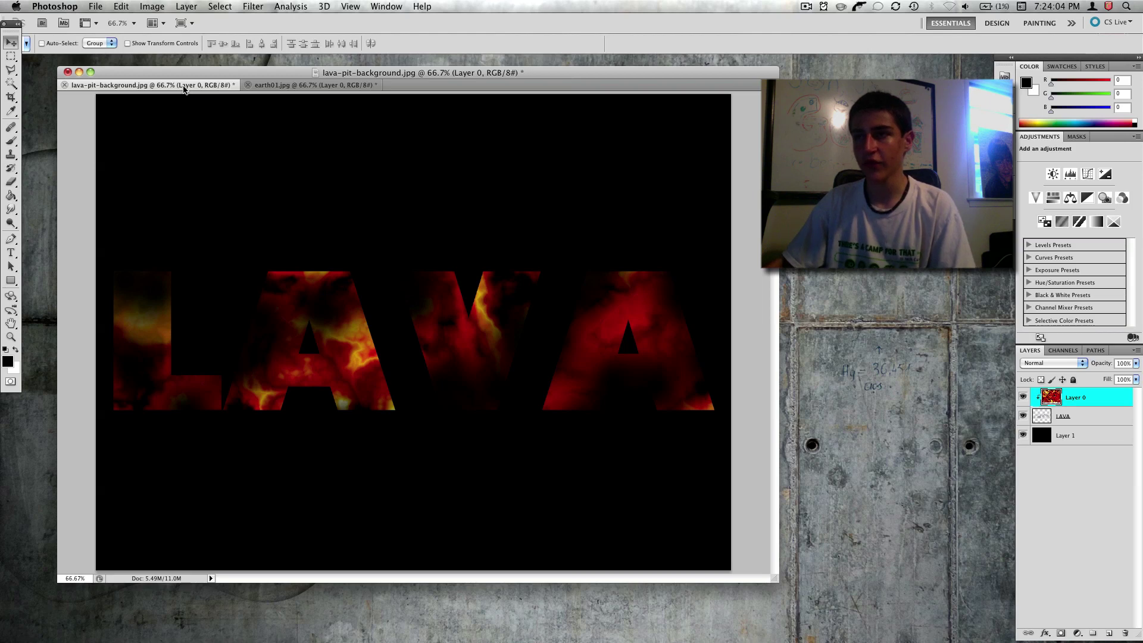